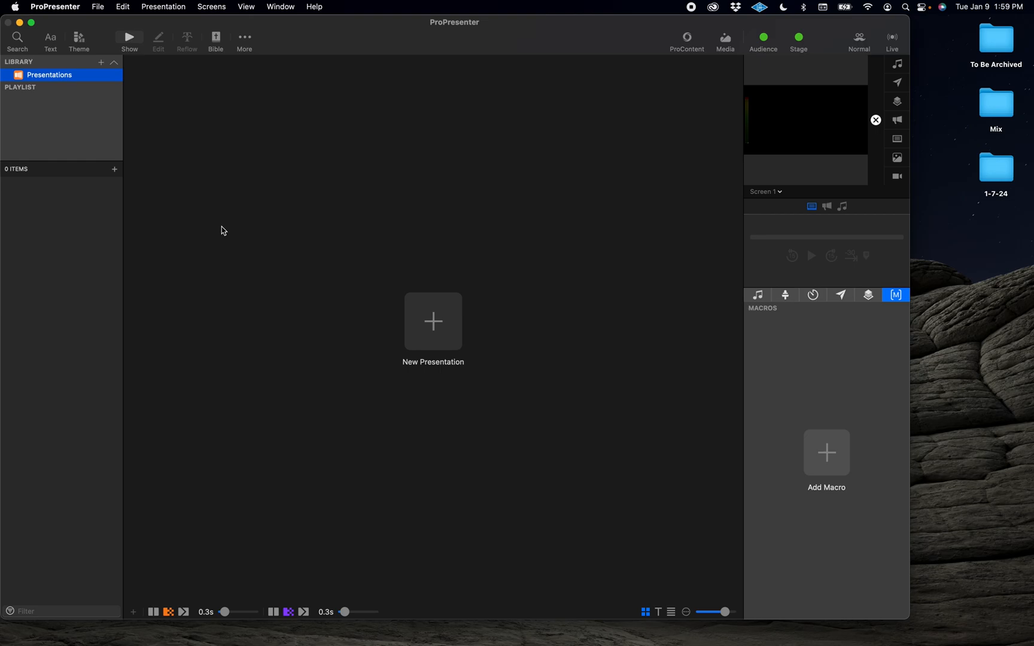
Step: Launch Keynote from Spotlight search
key("super+space")
type("qui")
type("key")
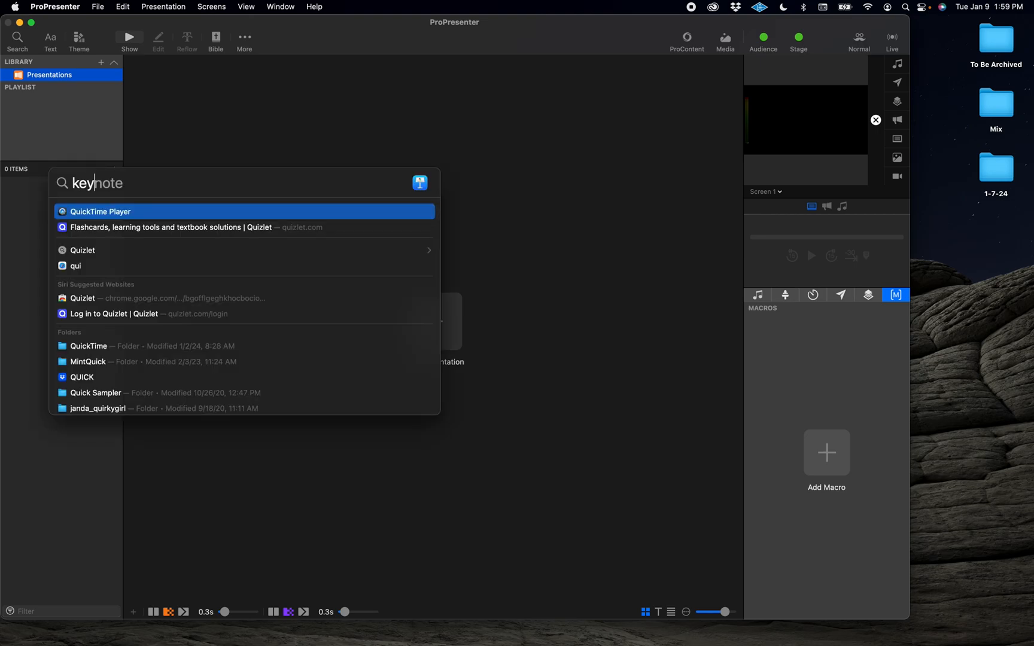
key("Return")
Step: Open the recent presentation My Favorite Presentation
left_click(78, 7)
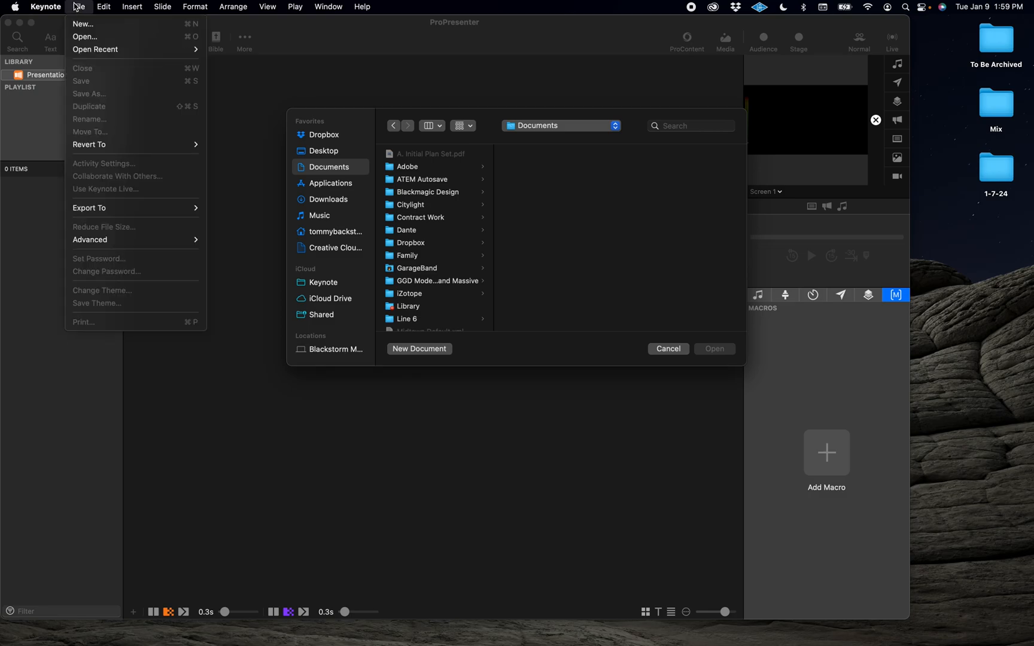
mouse_move(99, 49)
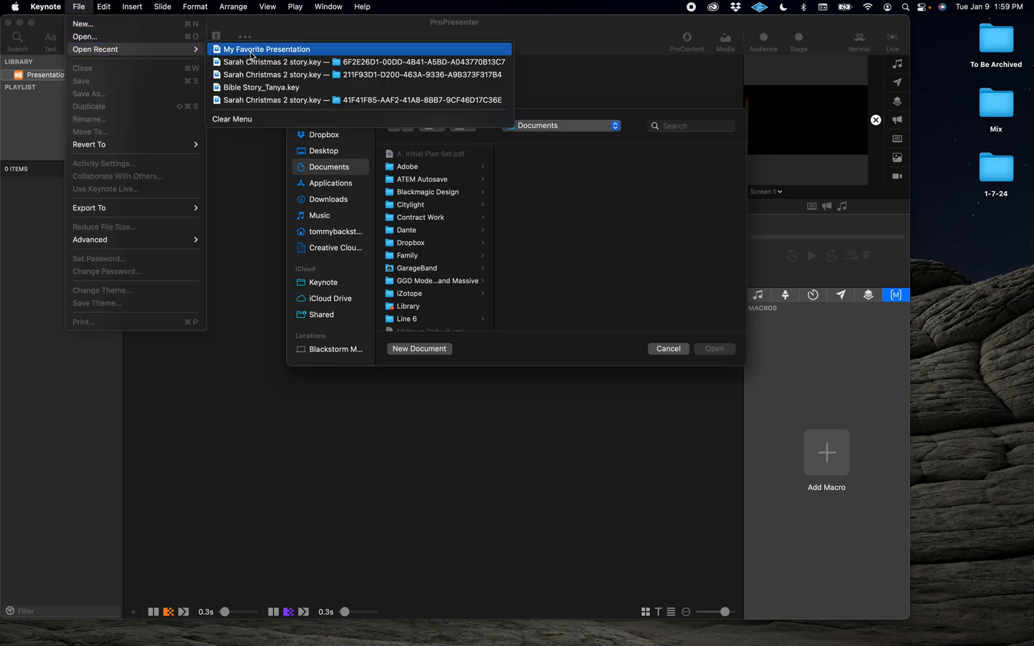
left_click(252, 53)
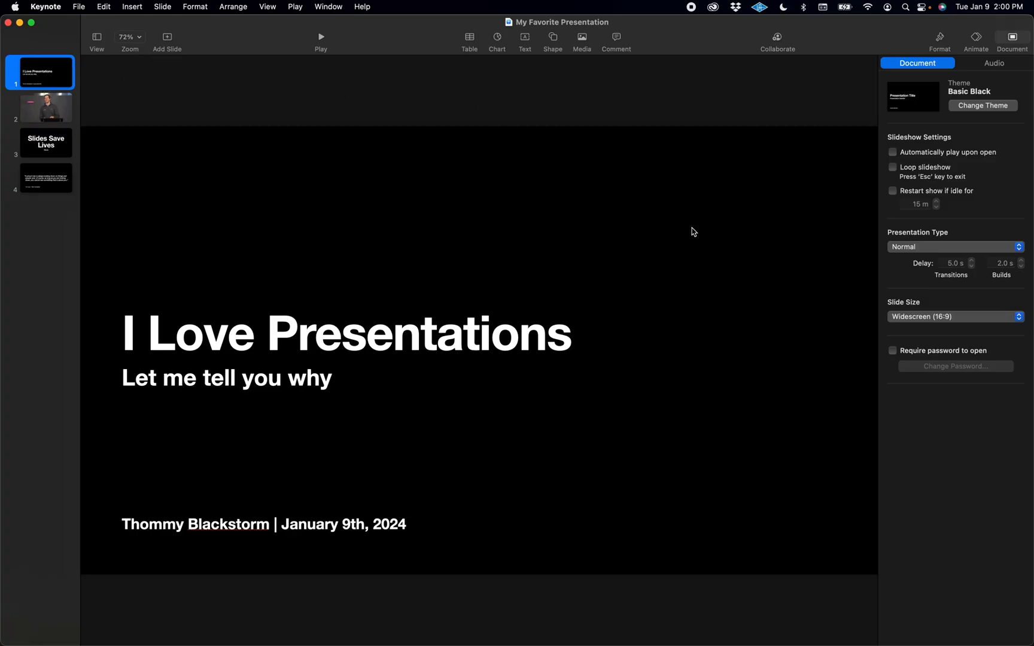
Step: Check the slide size options in the document settings
left_click(1011, 41)
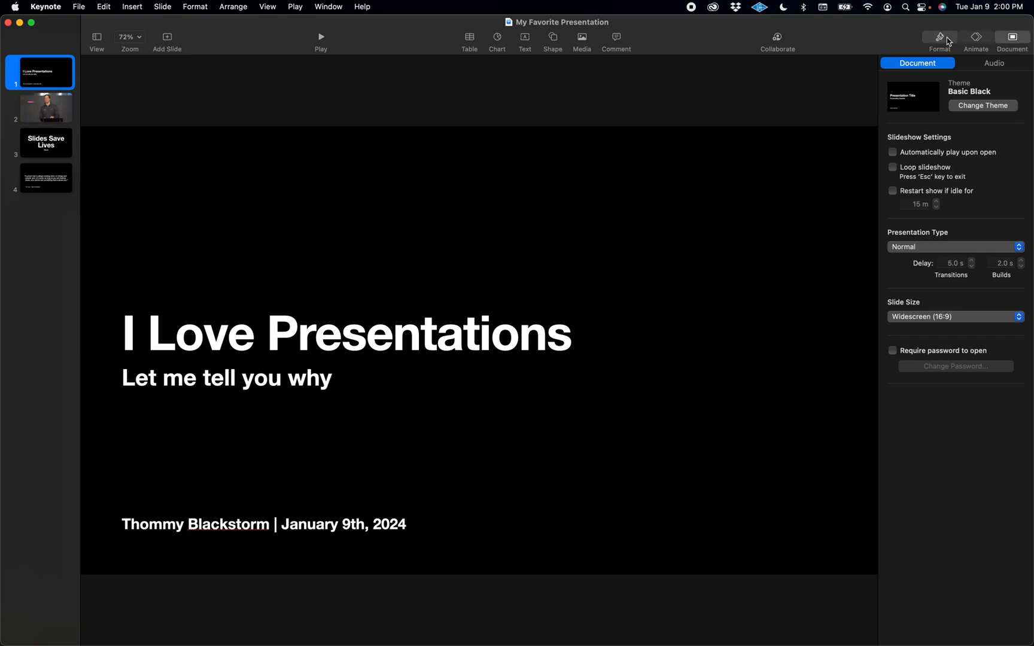
left_click(1011, 41)
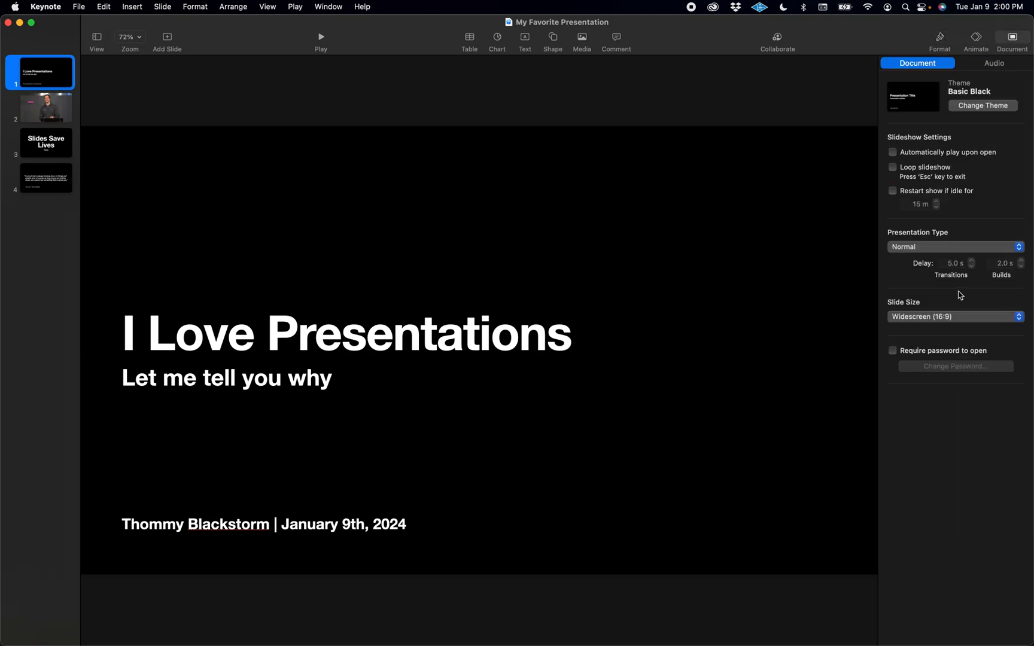
left_click(934, 320)
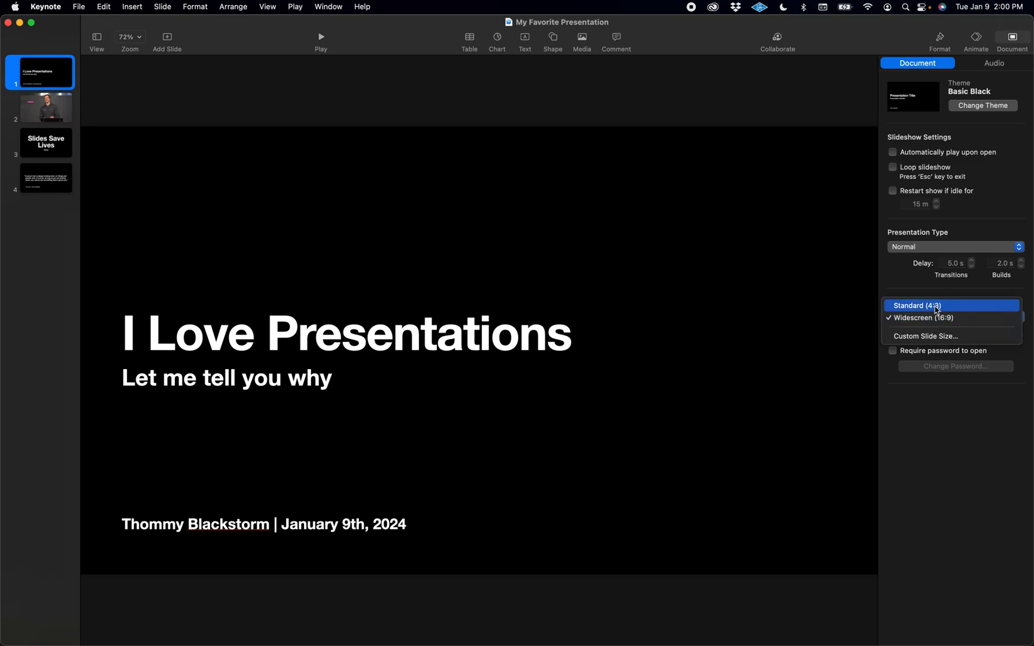
left_click(913, 295)
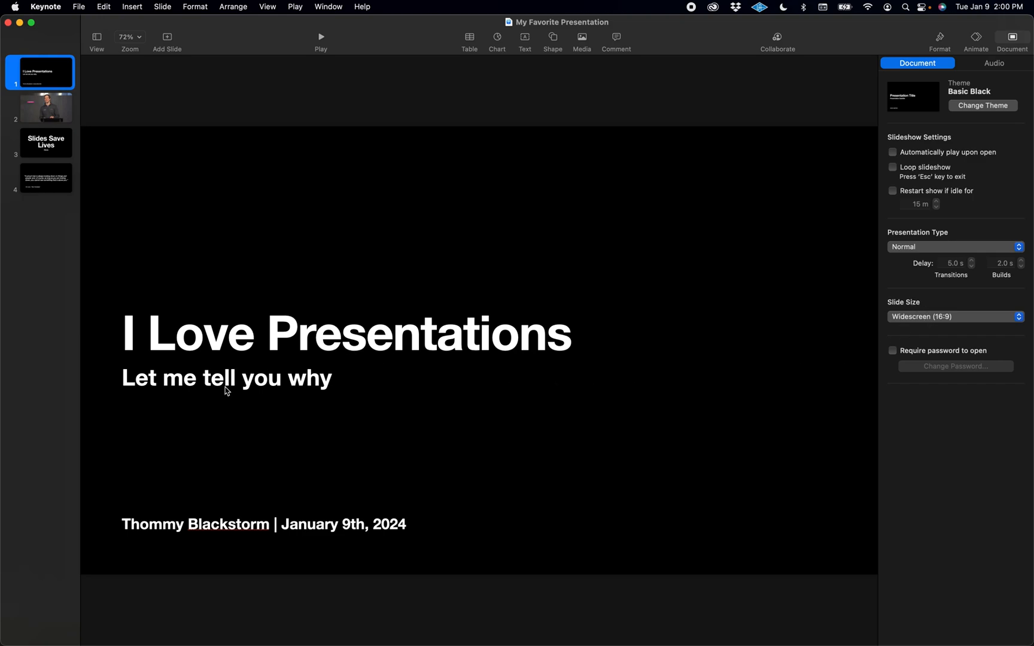
Step: Review each slide of the presentation, returning to the first slide
left_click(37, 110)
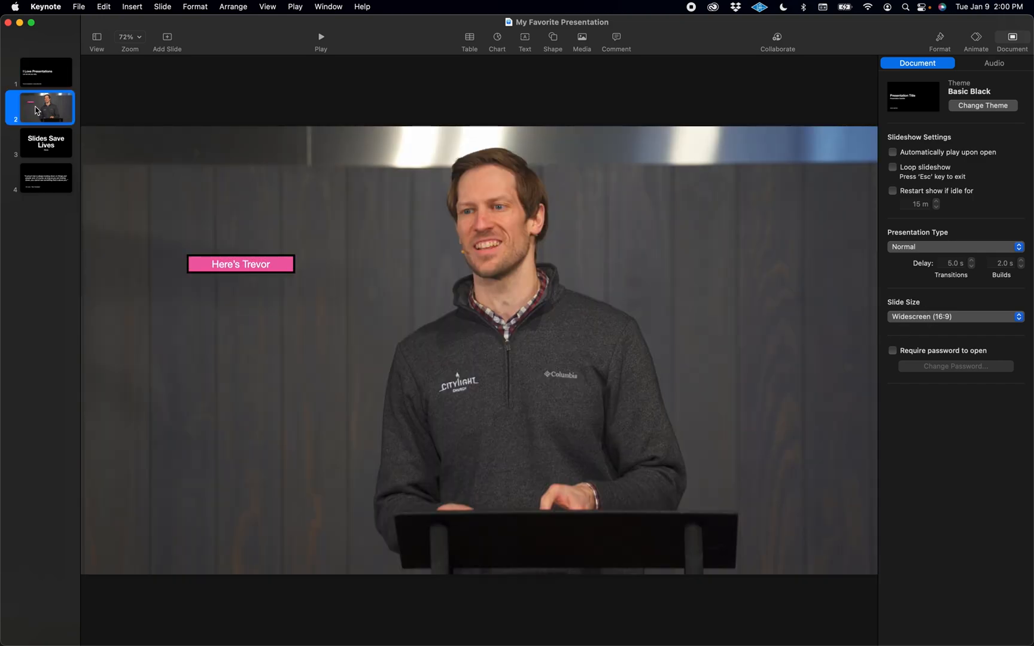
left_click(48, 150)
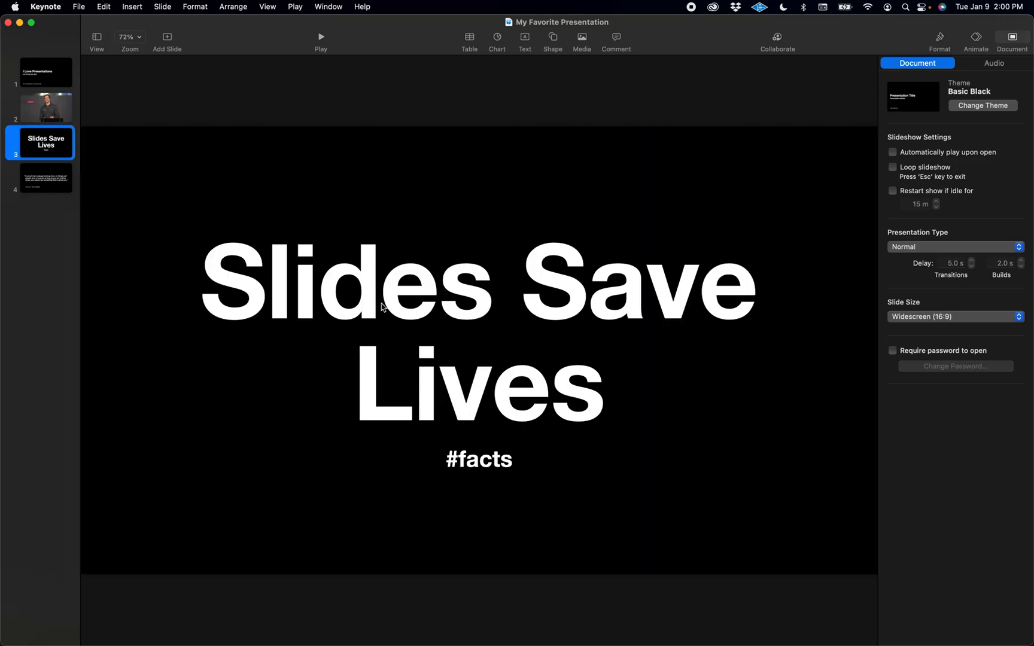
key("Down")
left_click(50, 83)
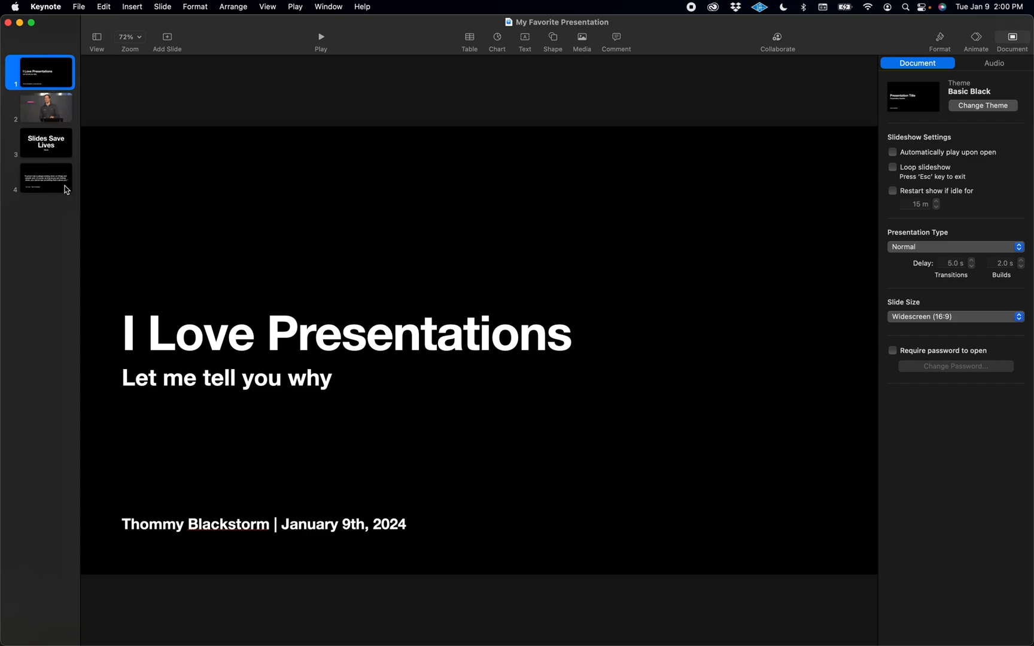
Step: Export all slides as JPEG (High Quality) images to the Desktop
key("super+a")
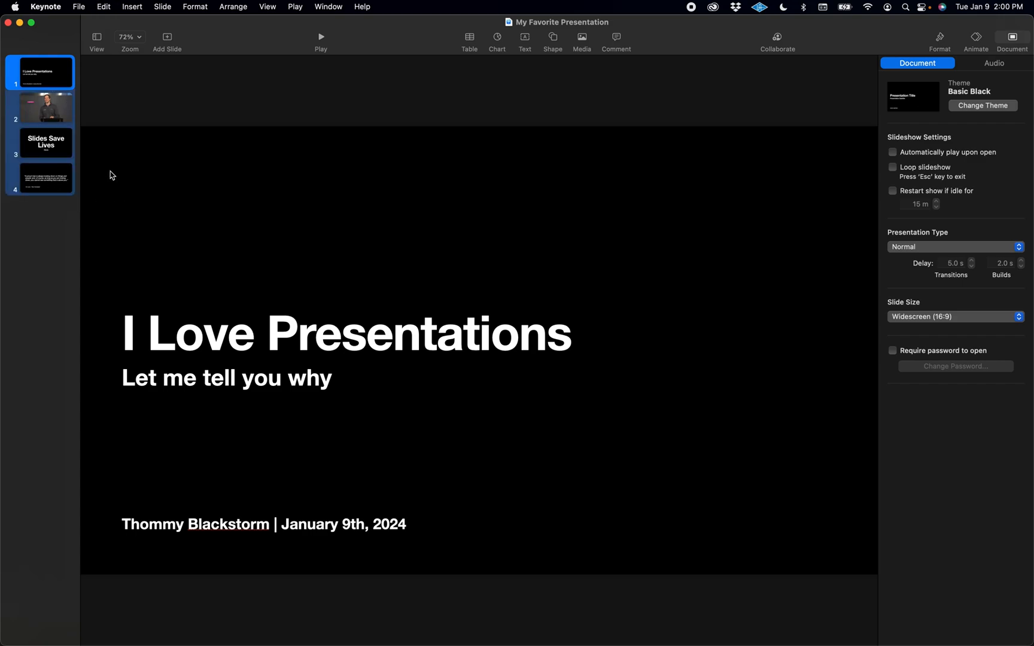
left_click(75, 7)
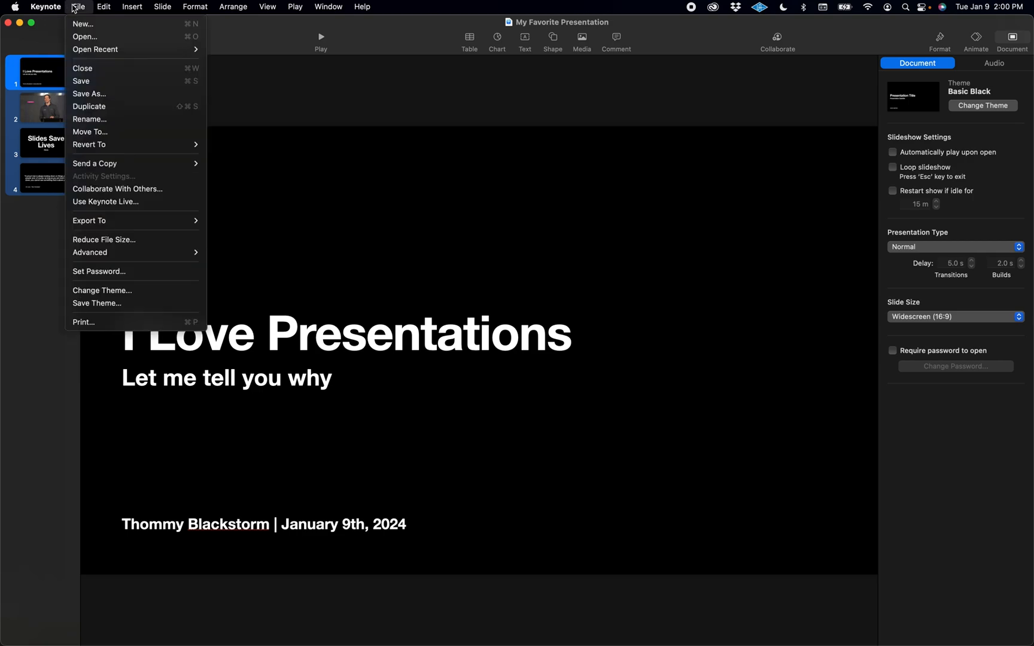
mouse_move(103, 221)
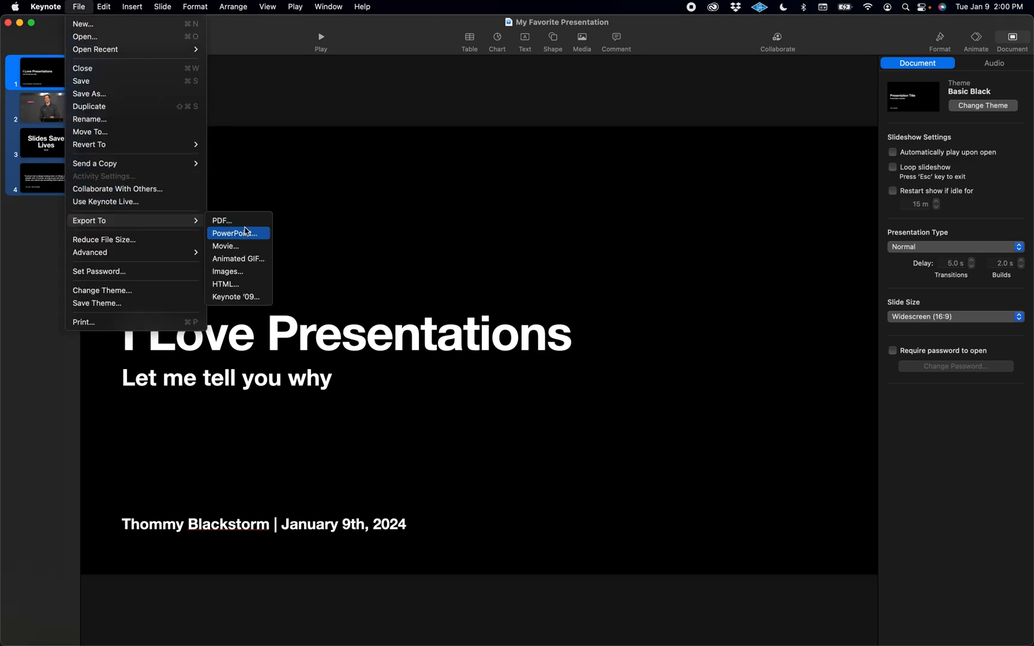
left_click(232, 272)
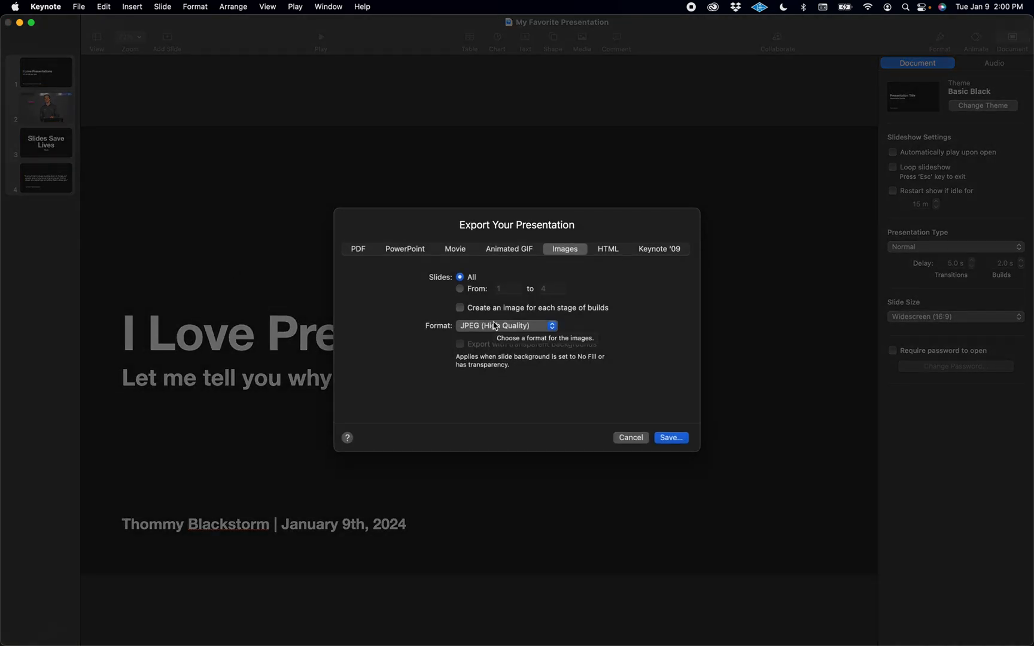
left_click(501, 327)
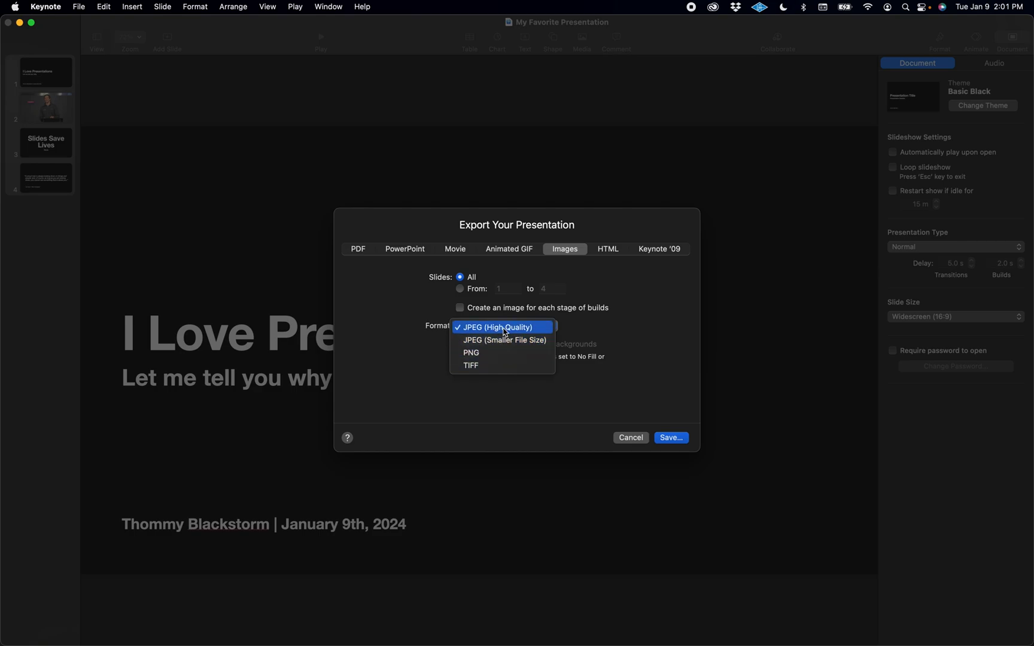
left_click(591, 330)
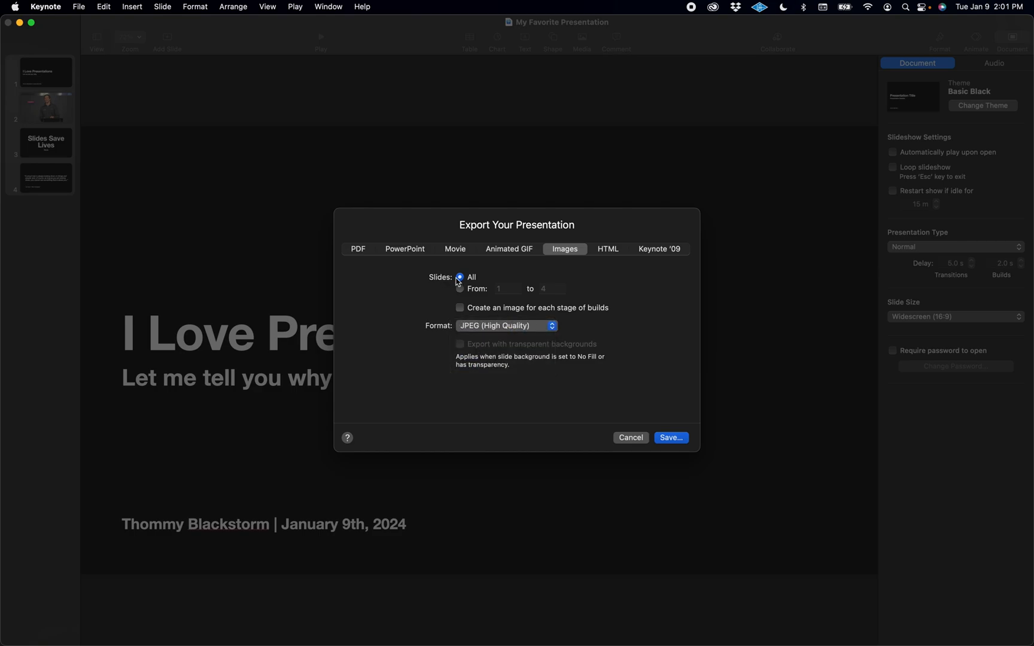
left_click(679, 443)
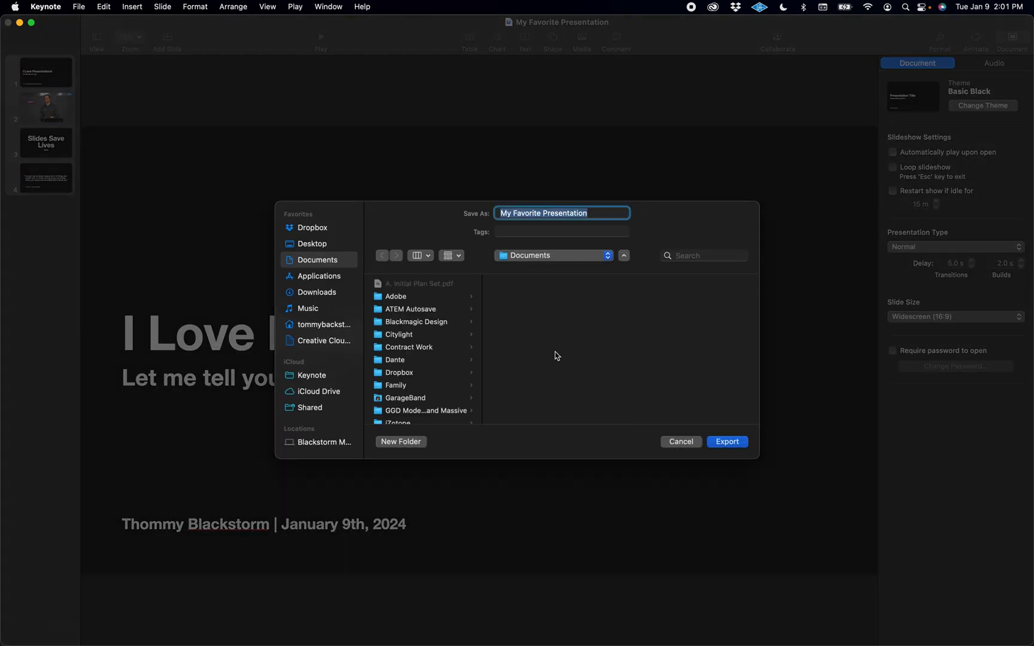
key("super+shift+d")
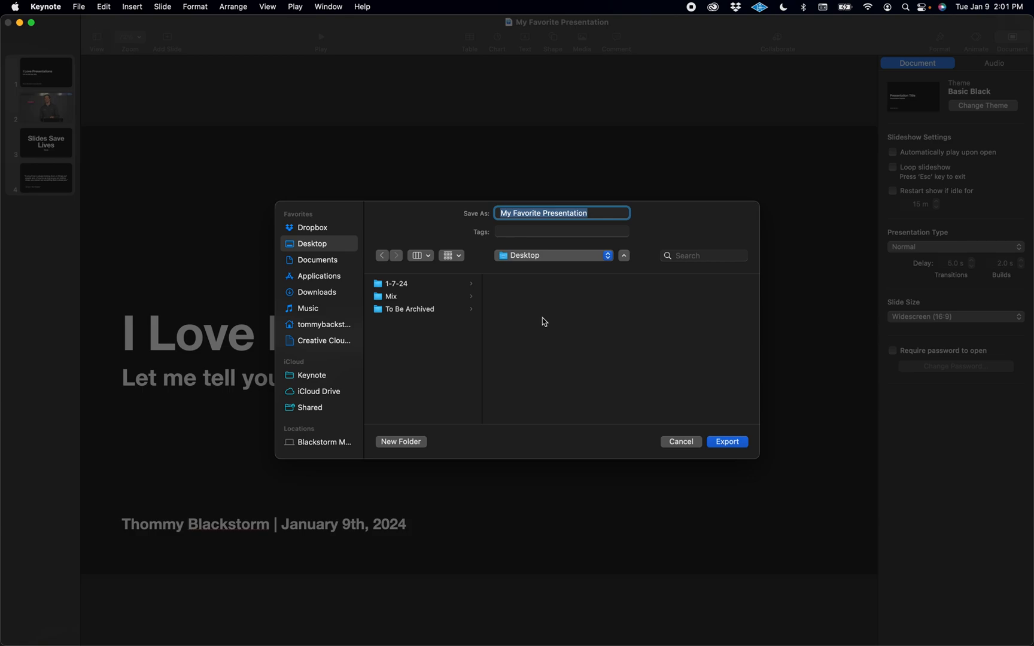
key("Return")
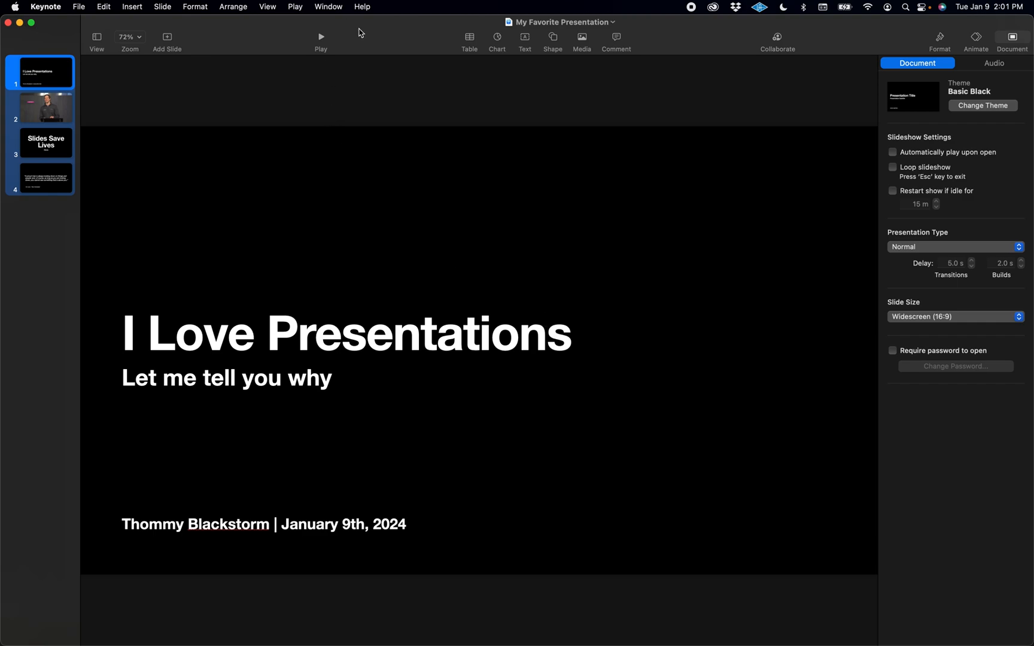
Step: Hide Keynote and open the exported My Favorite Presentation folder on the Desktop
key("super+h")
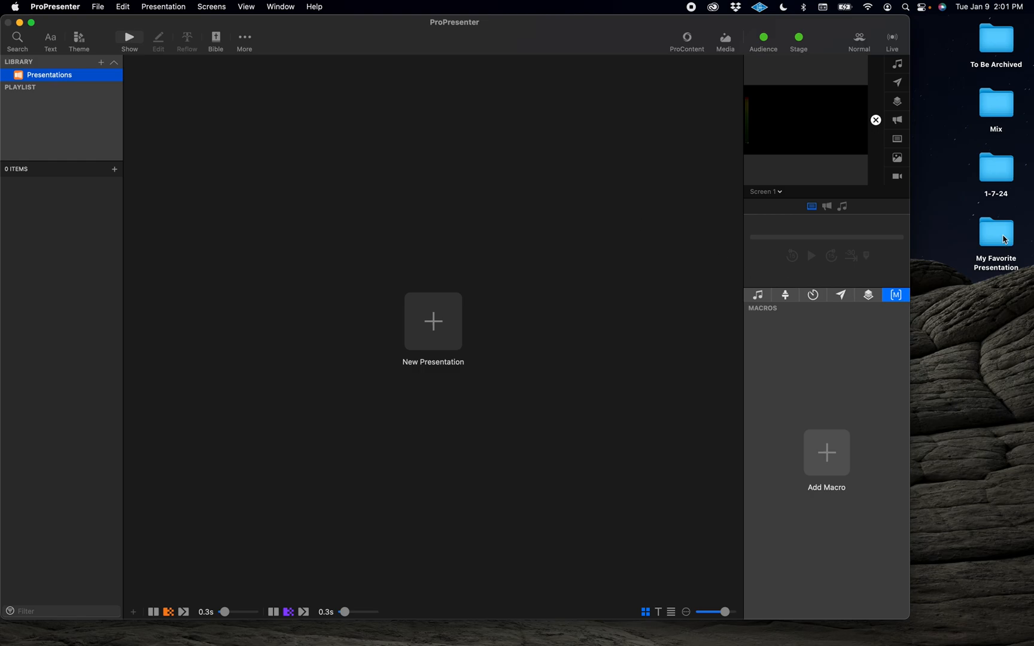
double_click(1004, 240)
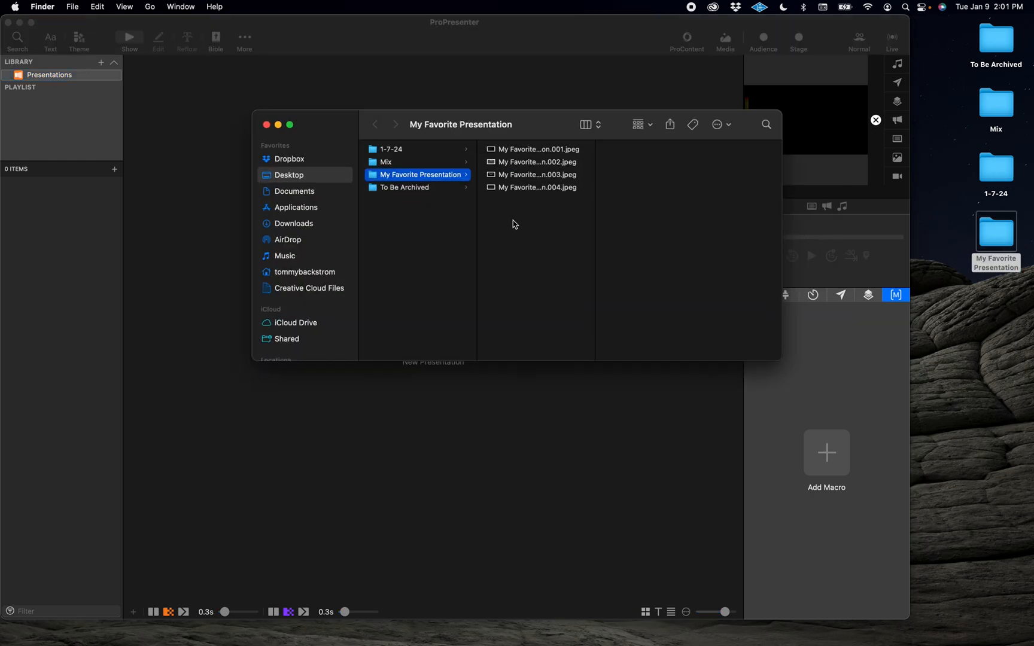
Step: Switch to ProPresenter and create a new presentation named My Favorite Slides
left_click(321, 73)
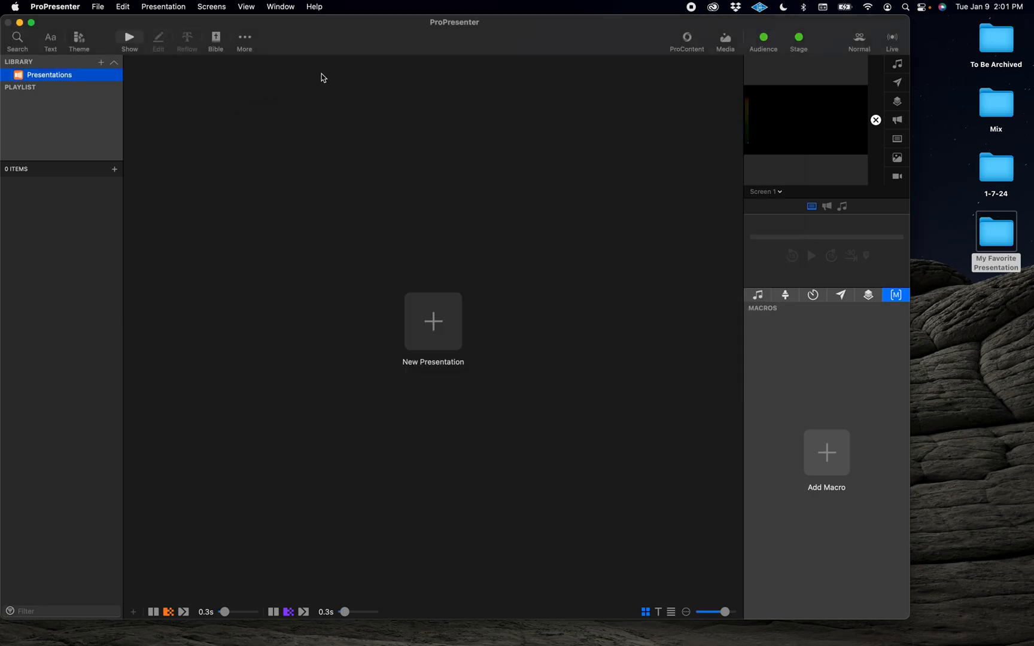
left_click(116, 176)
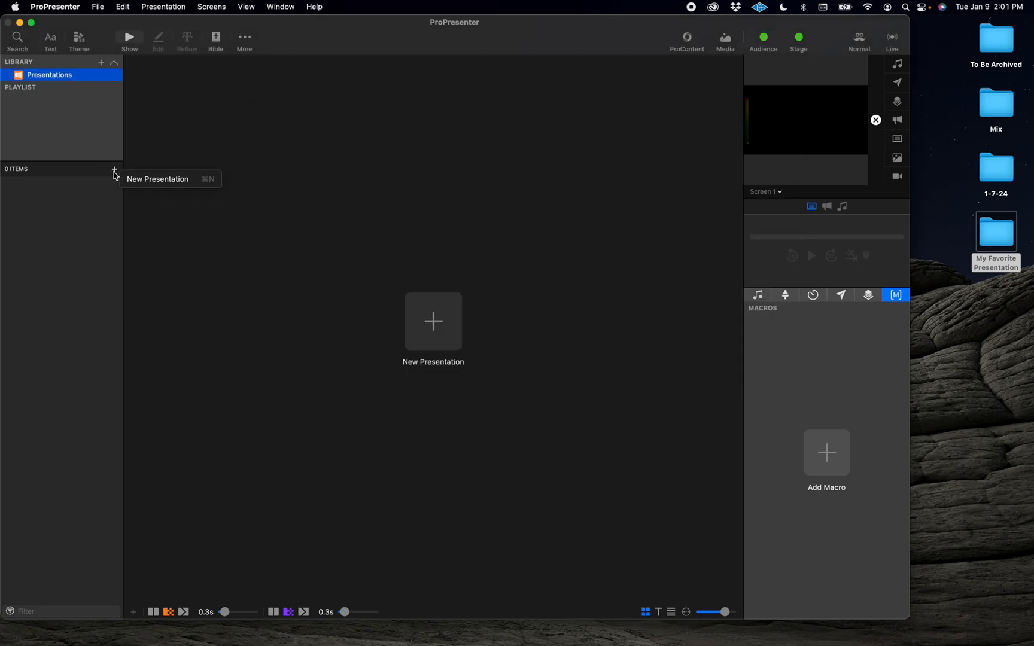
left_click(135, 180)
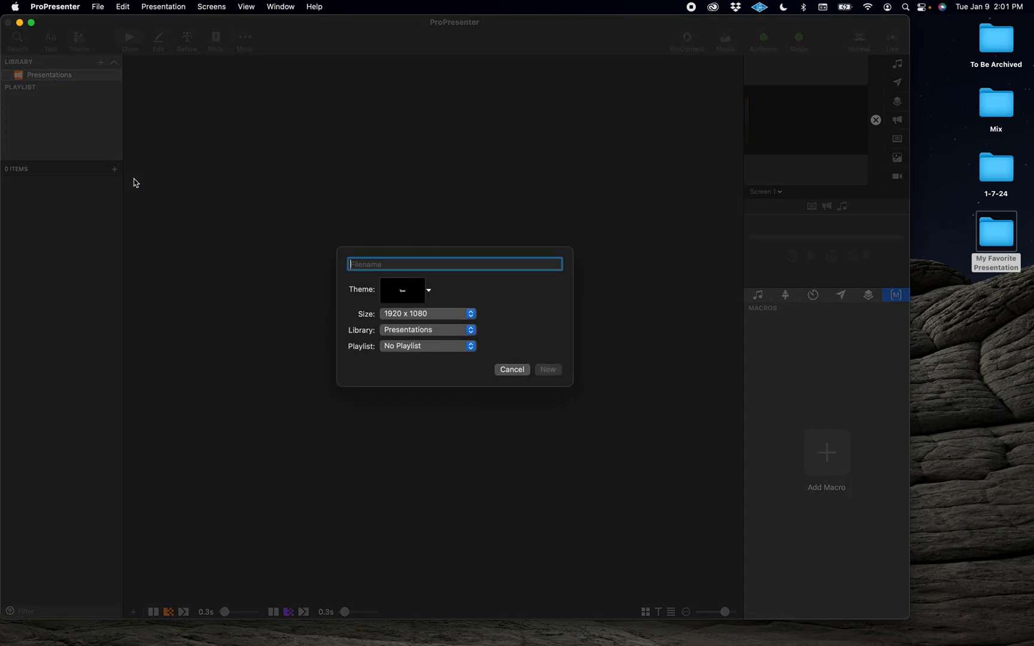
type("My Favorite Slides")
key("Return")
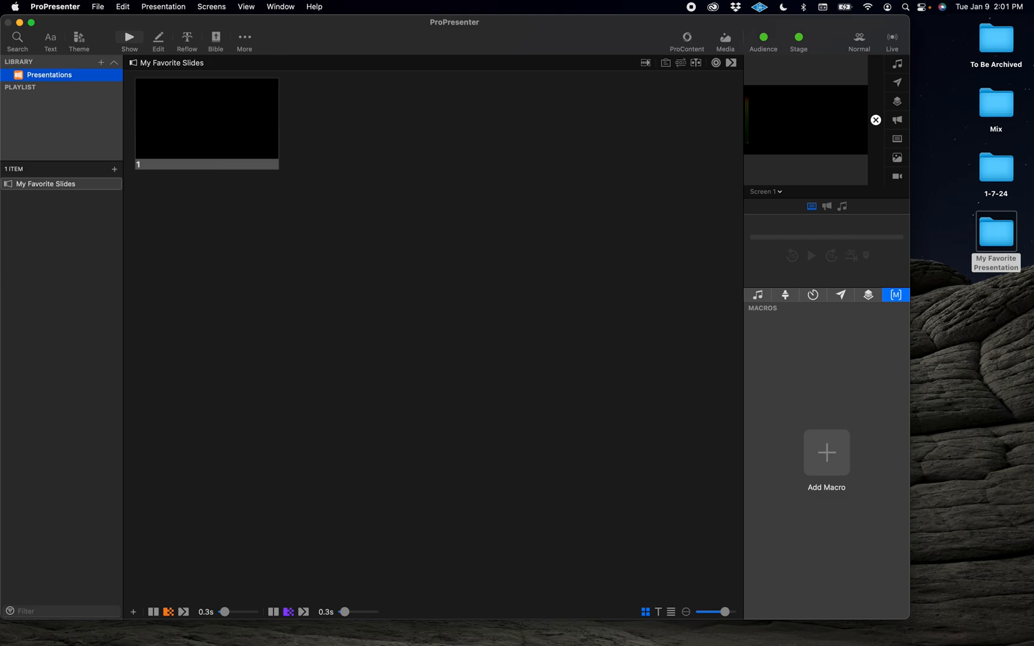
Step: Drag the four exported JPEG images into the presentation, overwriting existing media, and trigger the first image slide
key("super+Tab")
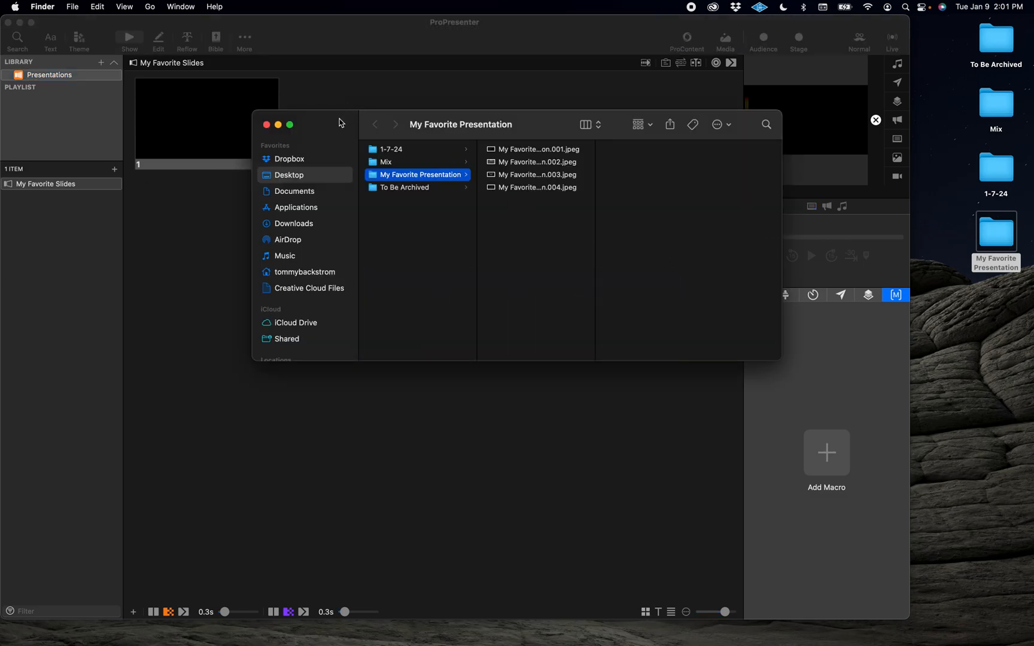
left_click_drag(342, 122, 388, 353)
left_click_drag(586, 447, 422, 224)
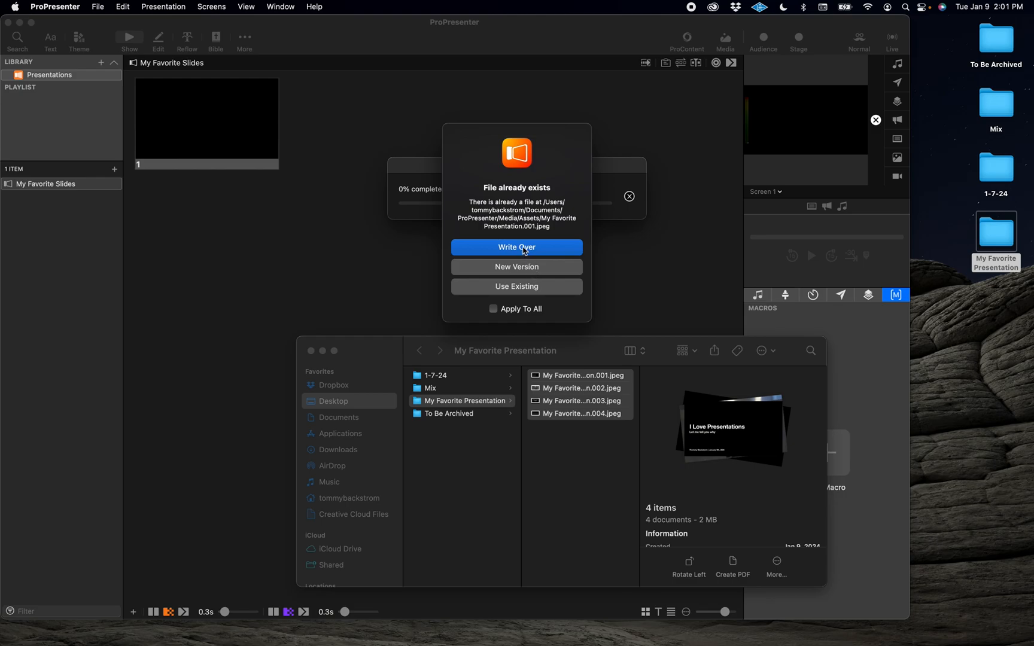
left_click(522, 250)
left_click(493, 309)
left_click(517, 248)
left_click(516, 279)
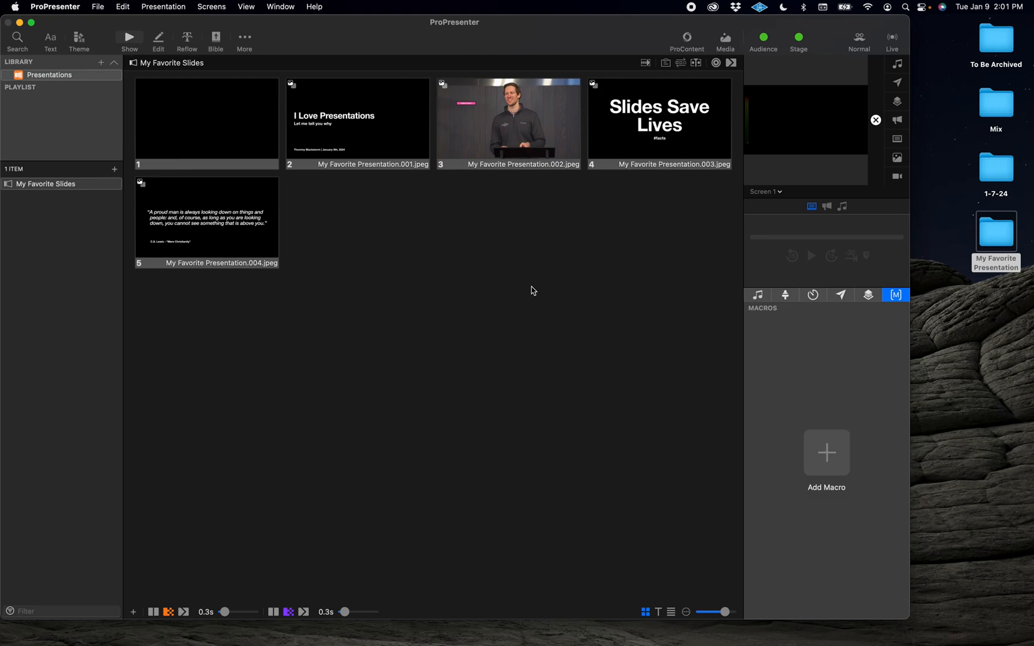
left_click(308, 109)
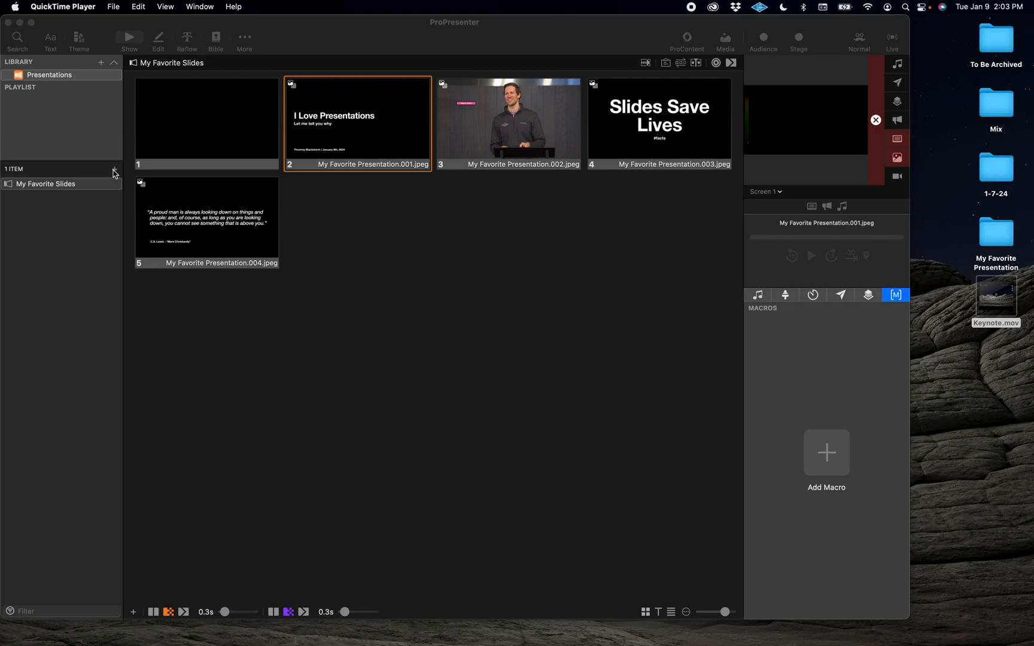
Step: Create another new presentation named Amazing Grace
left_click(114, 172)
left_click(114, 172)
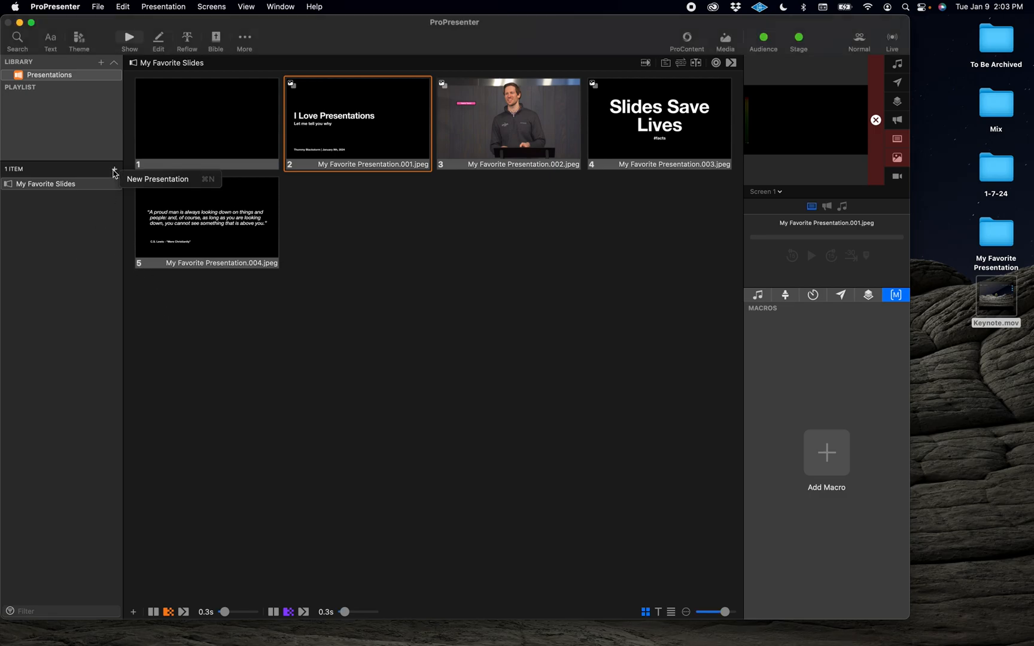
left_click(132, 180)
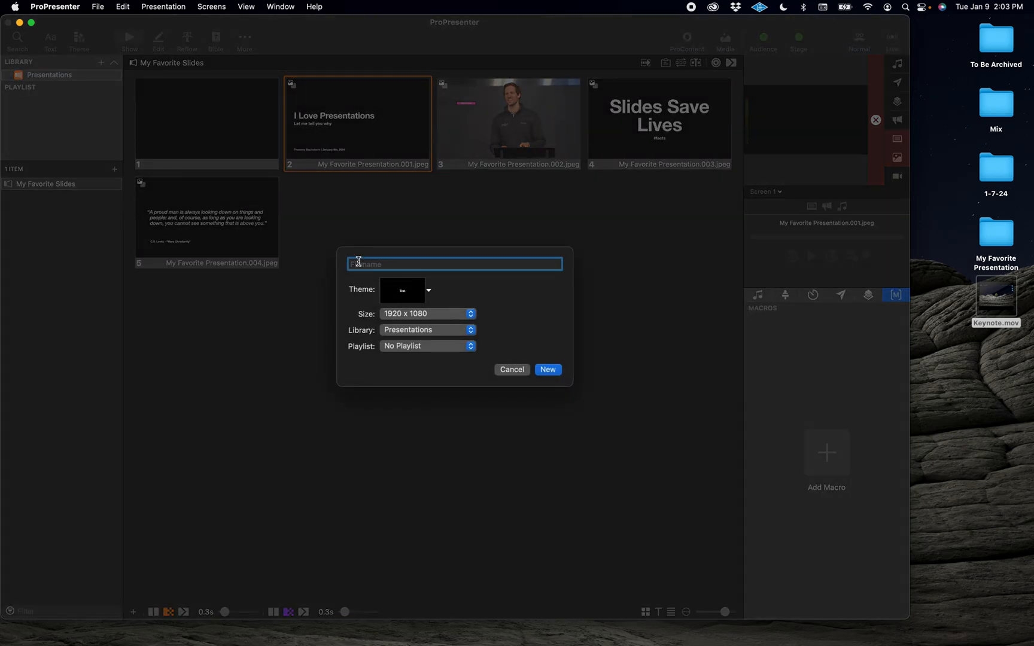
type("A")
key("Return")
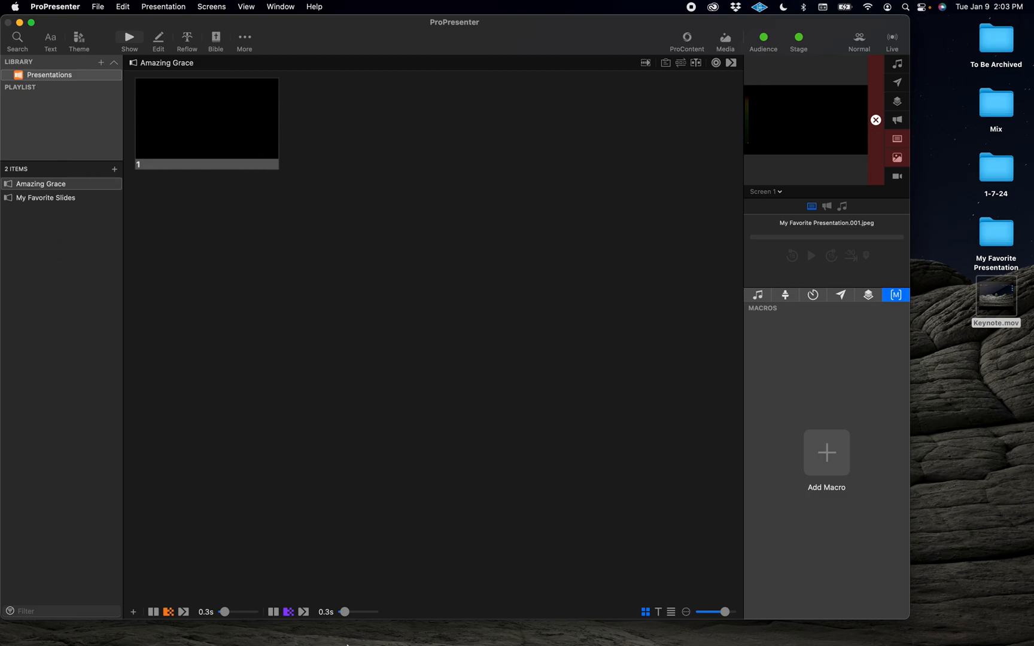
Step: Browse Dropbox's ProPresenter Worship Slides folder to Amazing Grace and import the Amazing Grace (My Chains Are Gone) proBundle into the library
mouse_move(289, 633)
left_click(208, 623)
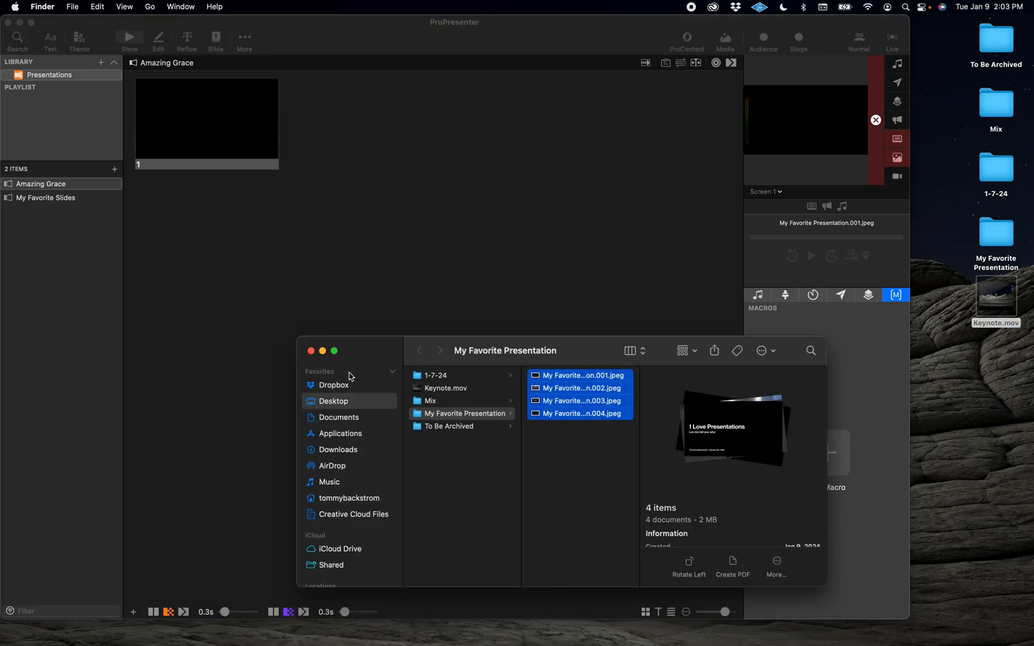
left_click(344, 389)
left_click_drag(376, 353, 592, 234)
scroll(651, 350, "down", 5)
left_click(668, 430)
left_click(788, 331)
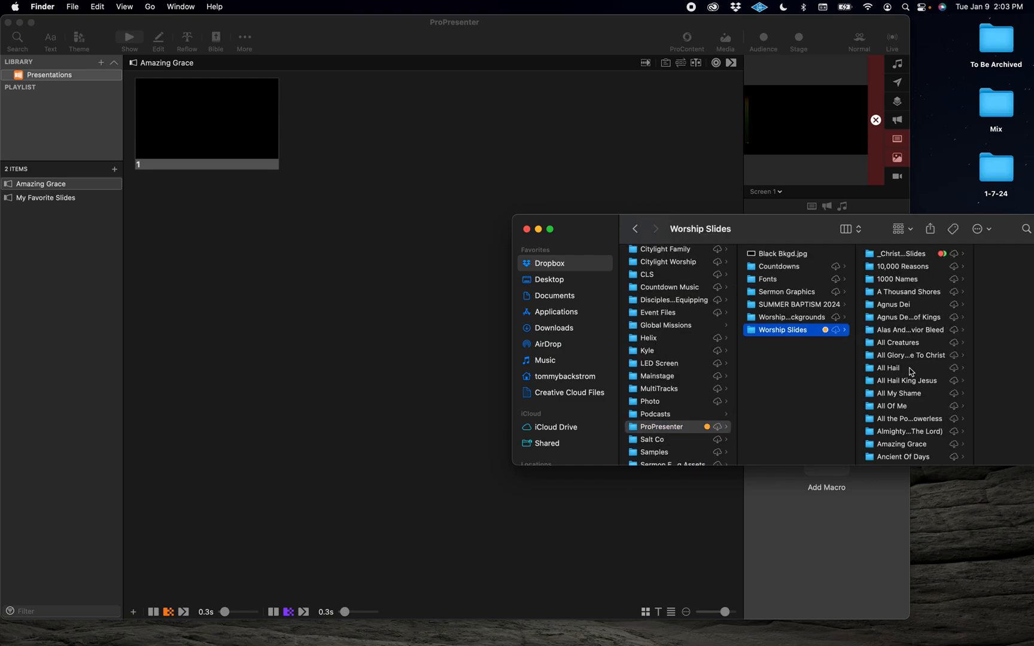
left_click(910, 445)
left_click_drag(761, 231, 607, 274)
left_click(845, 302)
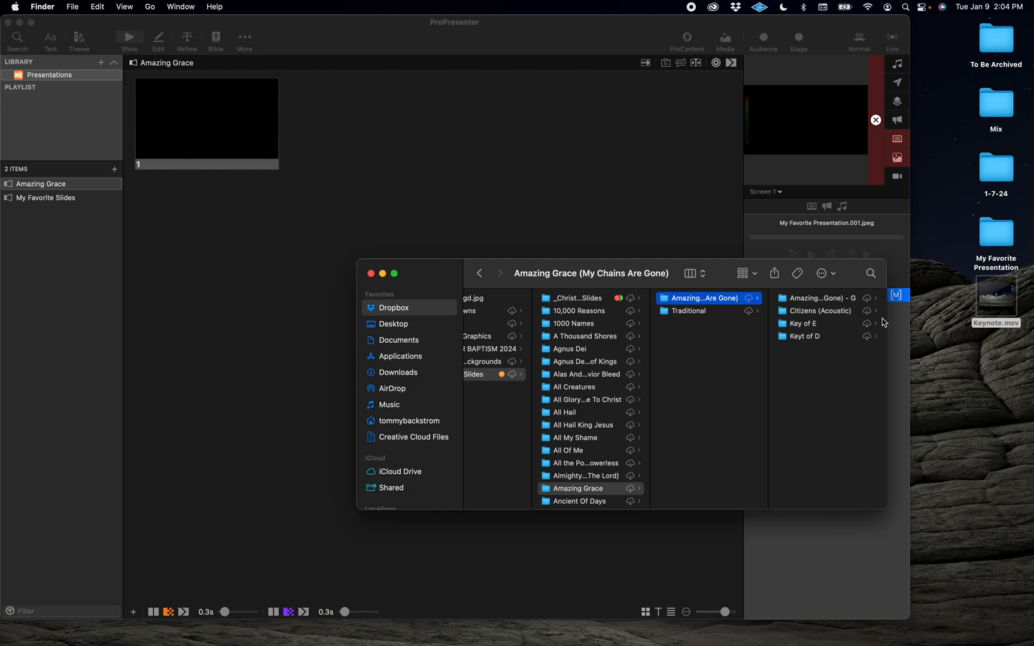
left_click_drag(885, 319, 966, 318)
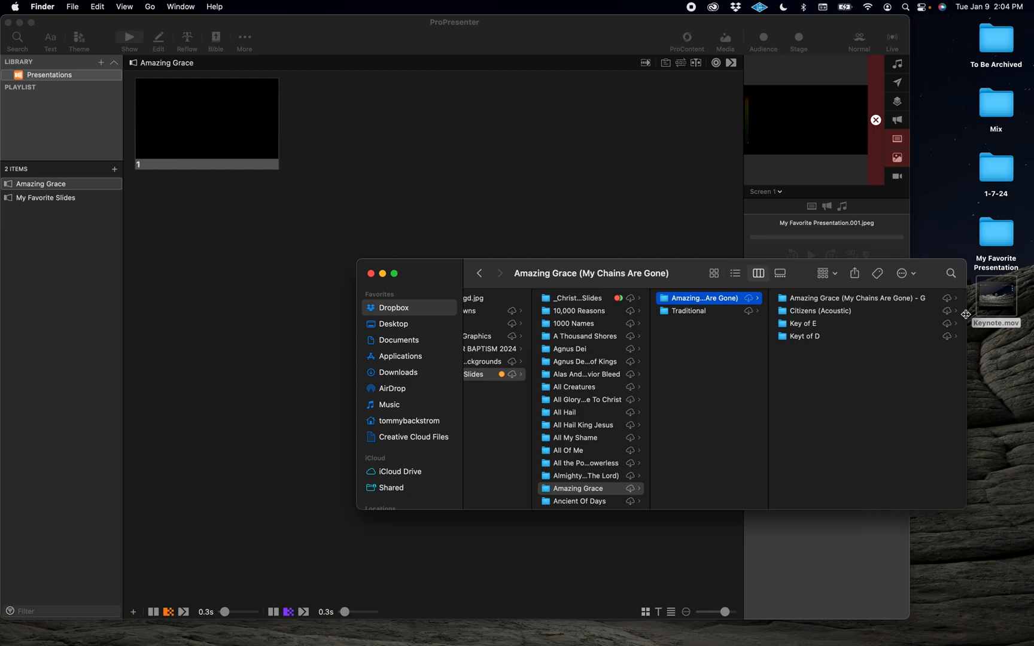
left_click(879, 299)
left_click(834, 312)
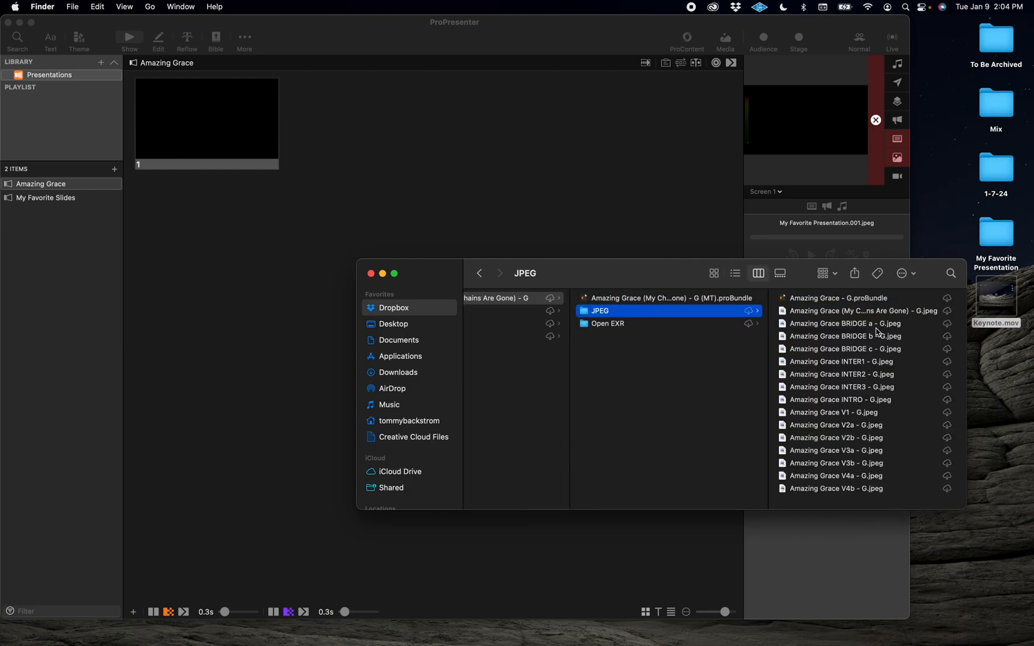
left_click_drag(841, 301, 101, 259)
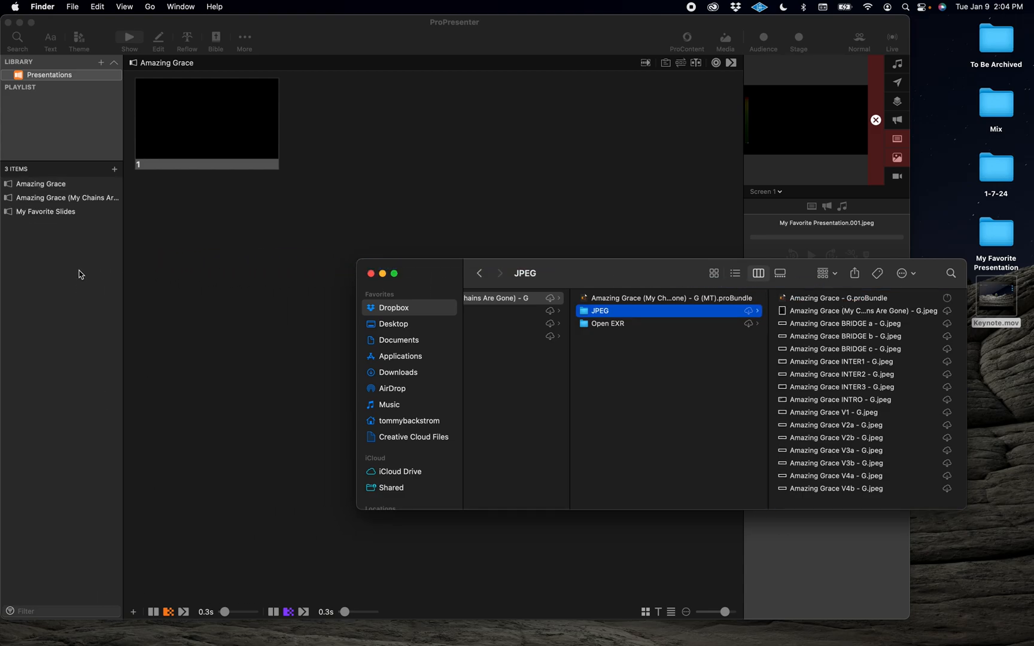
Step: Open the imported Amazing Grace (My Chains Are Gone) presentation, trigger several slides, then return to the blank Amazing Grace presentation
left_click(79, 271)
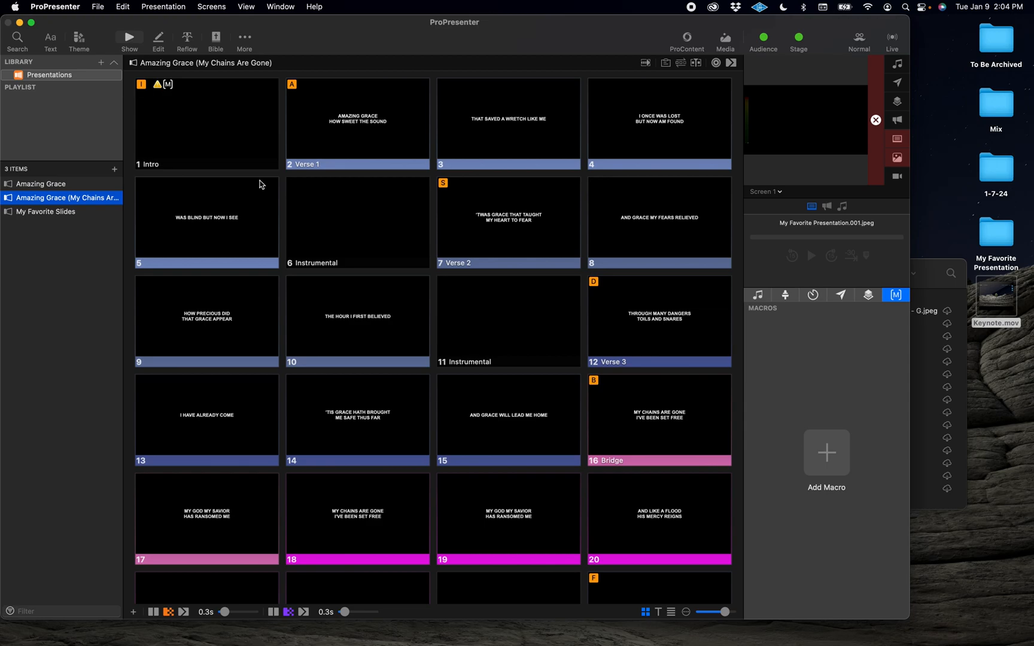
left_click(263, 124)
left_click(348, 124)
left_click(519, 133)
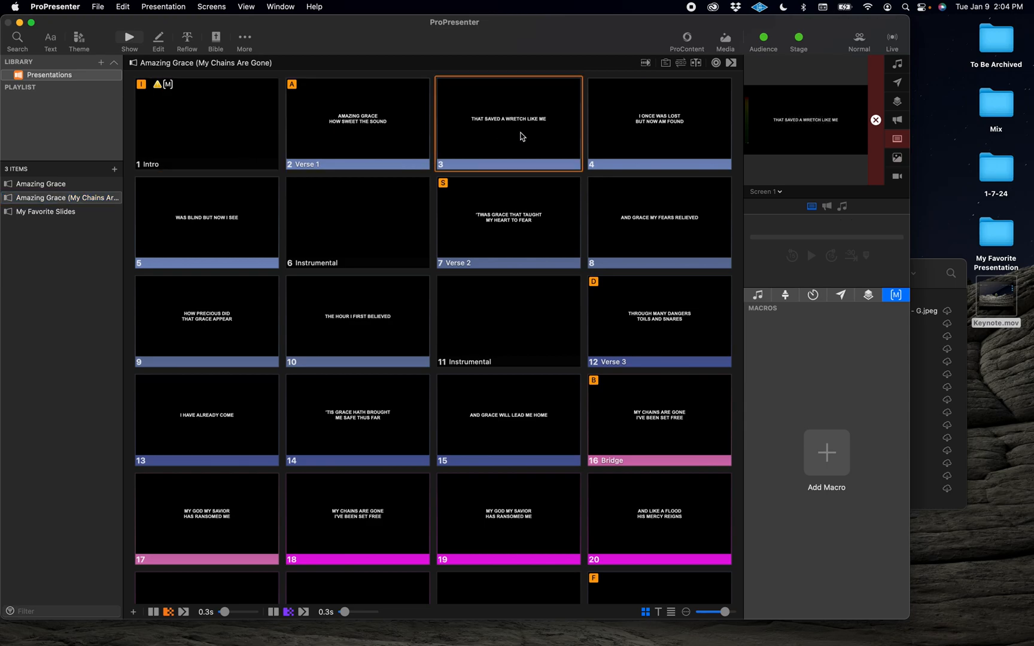
left_click(659, 146)
left_click(533, 138)
left_click(376, 129)
left_click(235, 139)
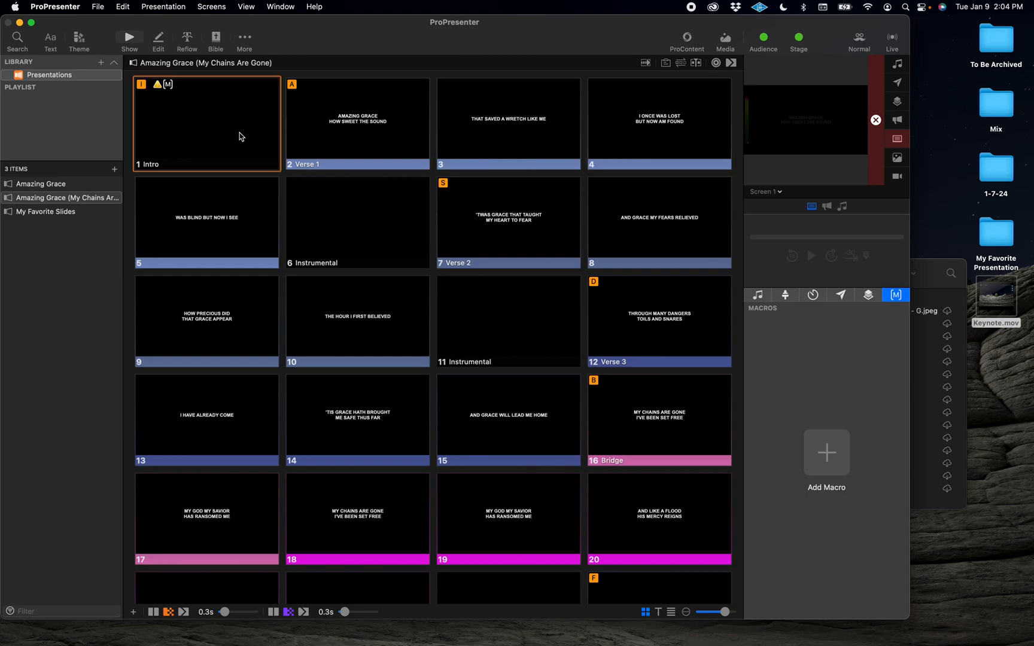
left_click(46, 186)
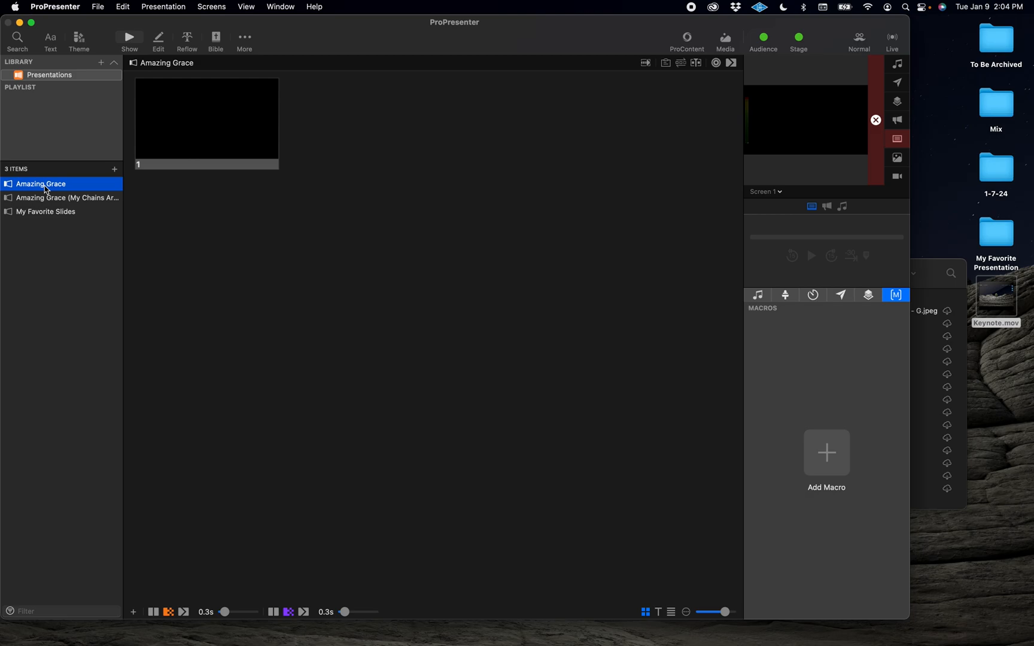
left_click(64, 200)
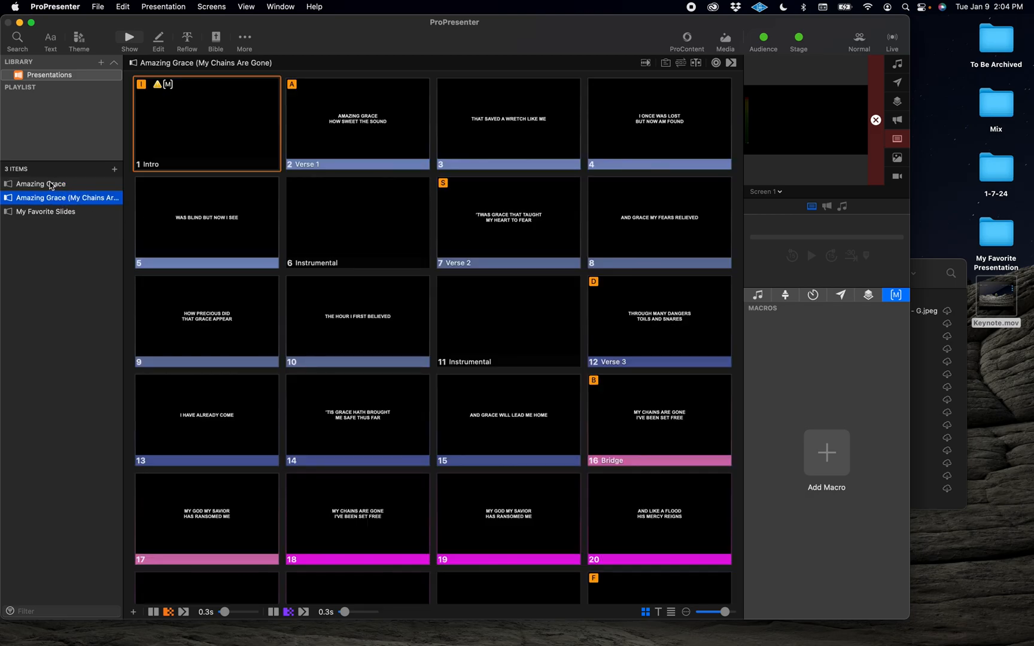
left_click(52, 186)
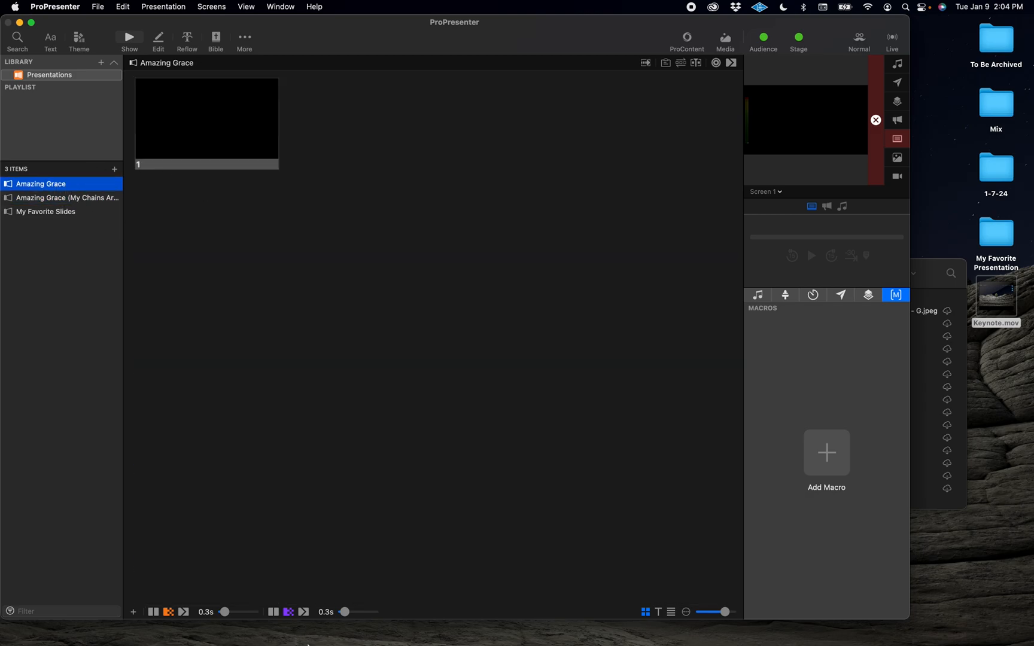
Step: Switch to Safari and search the web for amazing Grace lyrics
left_click(303, 622)
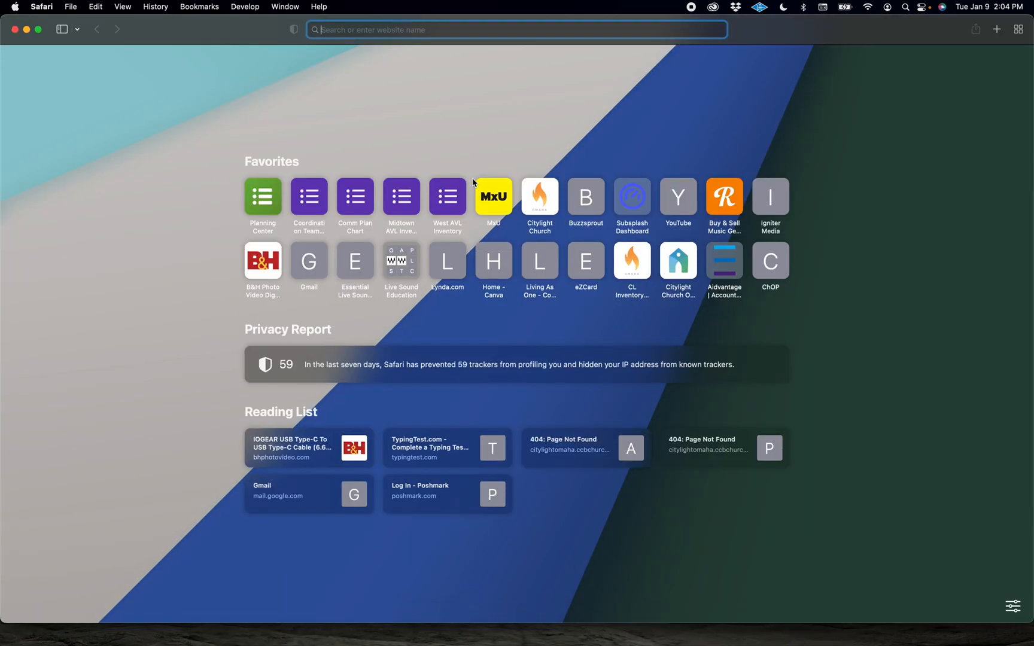
type("amazing Grace lyrics")
key("Return")
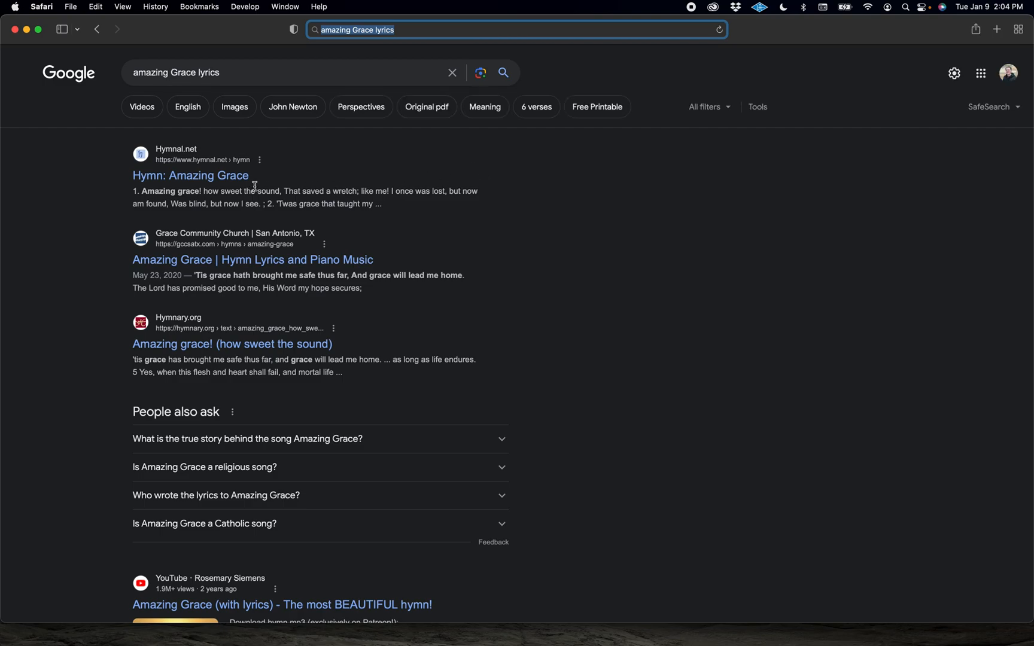
Step: Open the Hymnal.net Amazing Grace result and select the first verse's lyrics
left_click(195, 178)
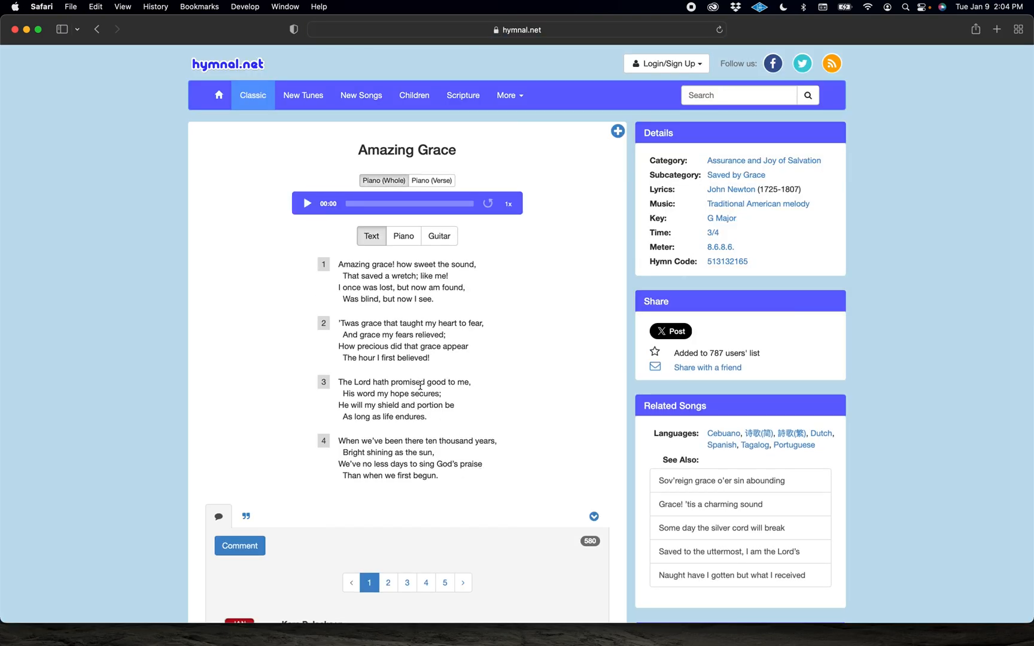
left_click_drag(437, 302, 340, 264)
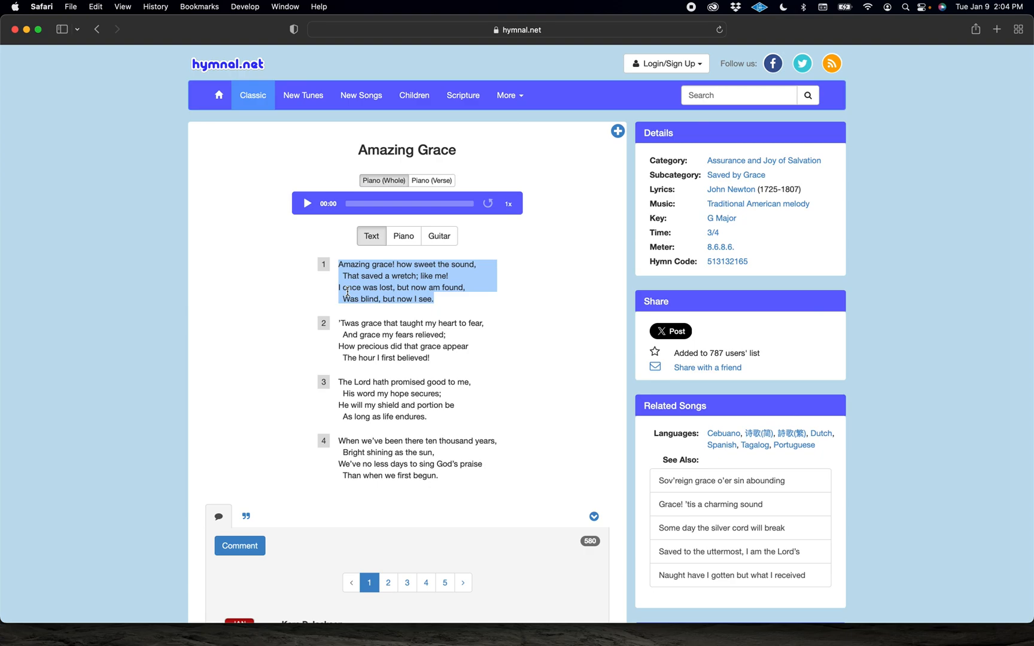
Step: Return to ProPresenter, edit the blank slide, and paste the first verse into its text box
key("super+Tab")
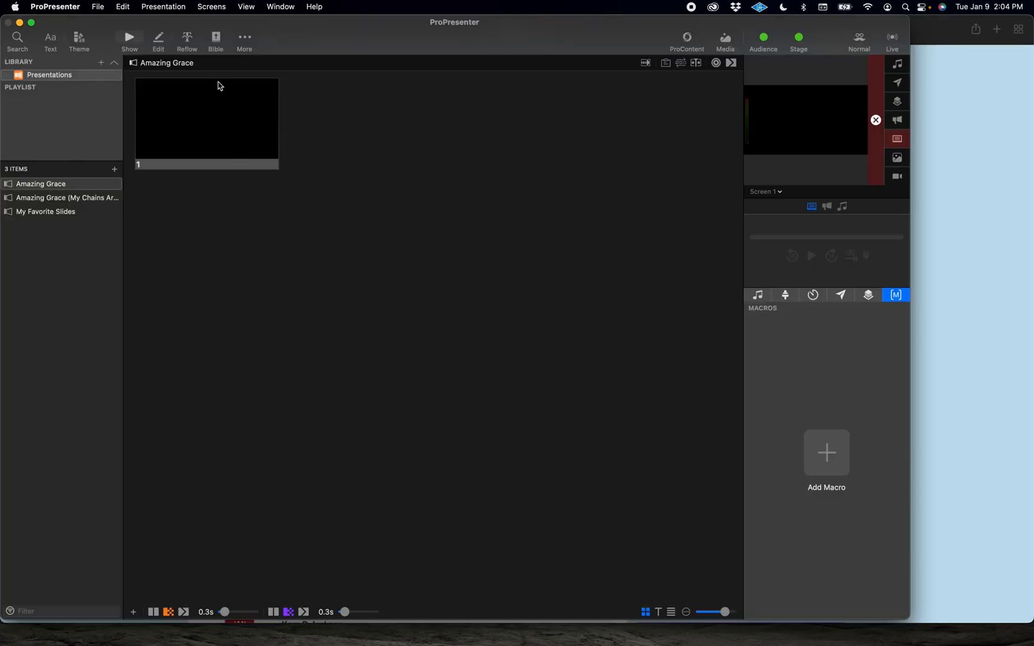
right_click(206, 89)
left_click(224, 109)
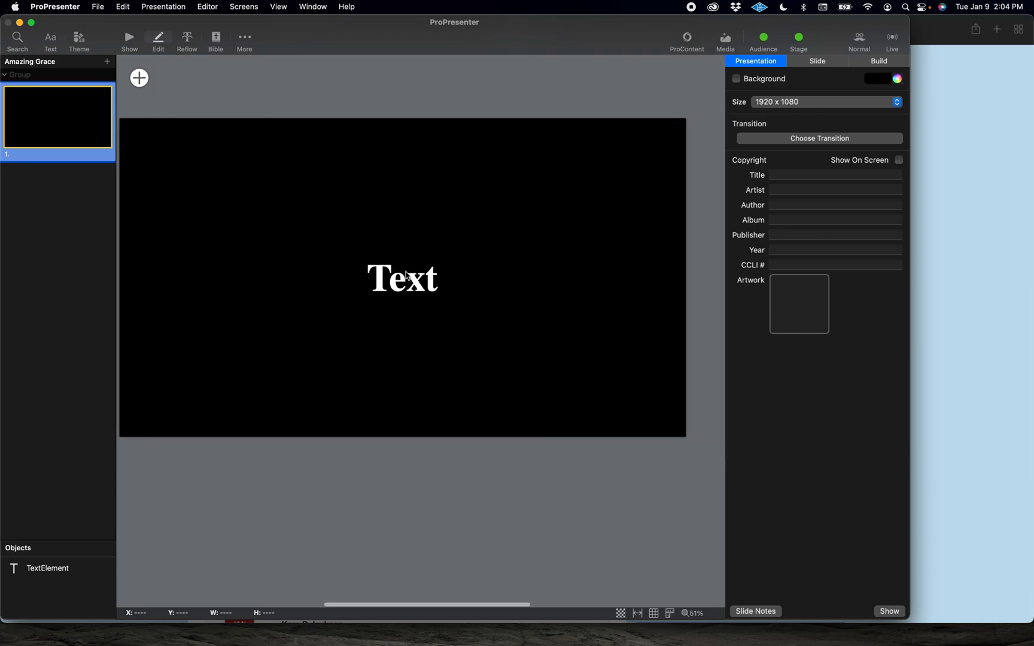
left_click(406, 282)
double_click(404, 284)
type("Amazing grace! how sweet the sound That saved a wretch; like me! I once was lost, but now am found. Was blind, but now I see.")
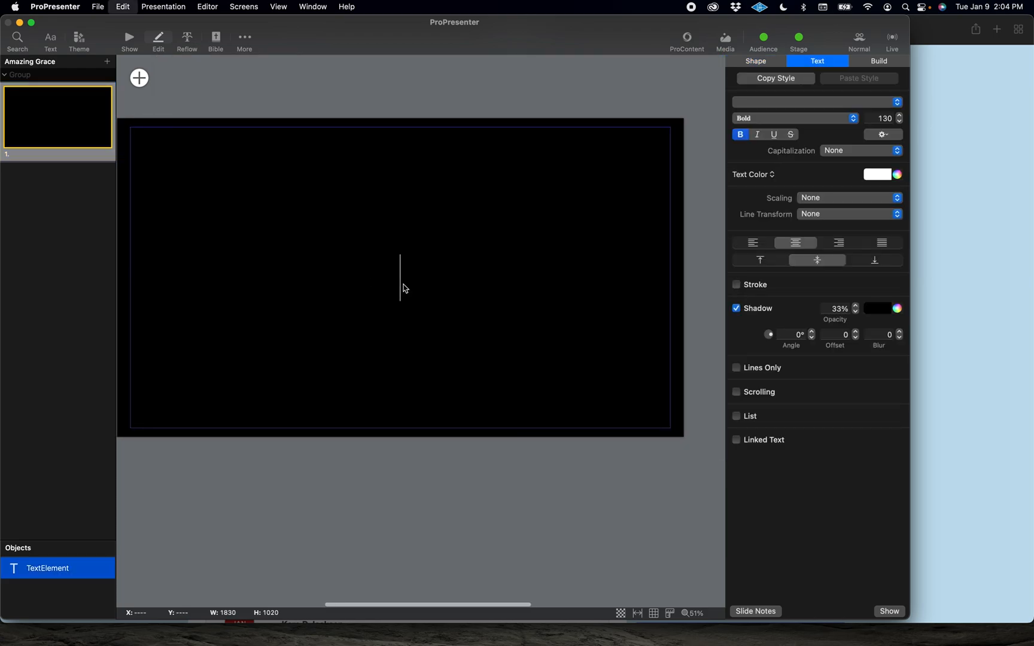
Step: Apply the _Worship Slides theme slide to the lyric slide
scroll(319, 274, "left", 2)
scroll(302, 269, "up", 4)
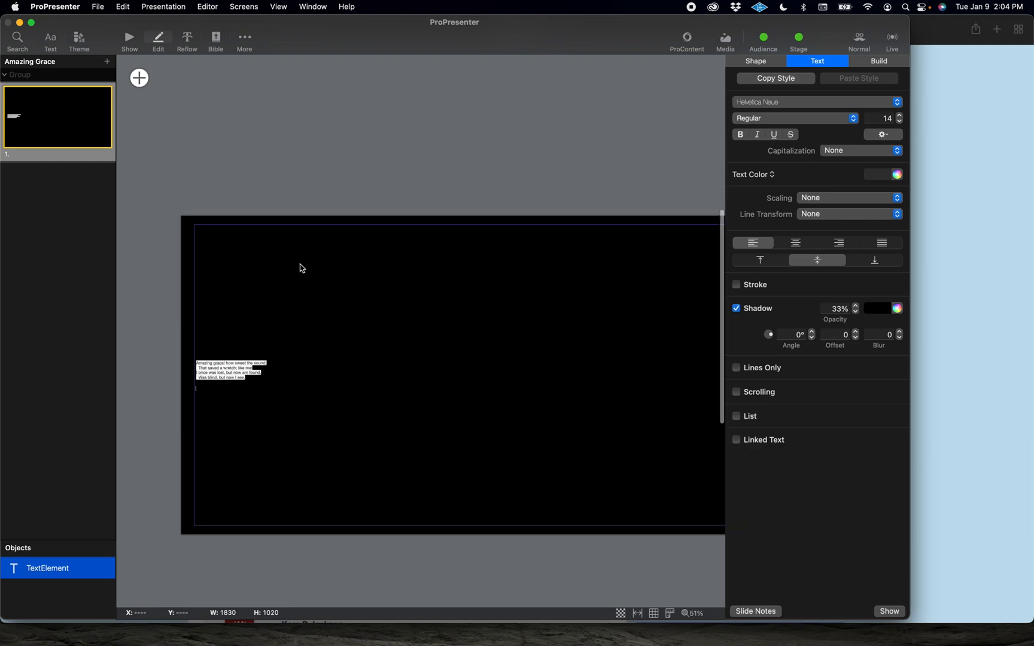
scroll(300, 267, "left", 1)
scroll(357, 233, "right", 3)
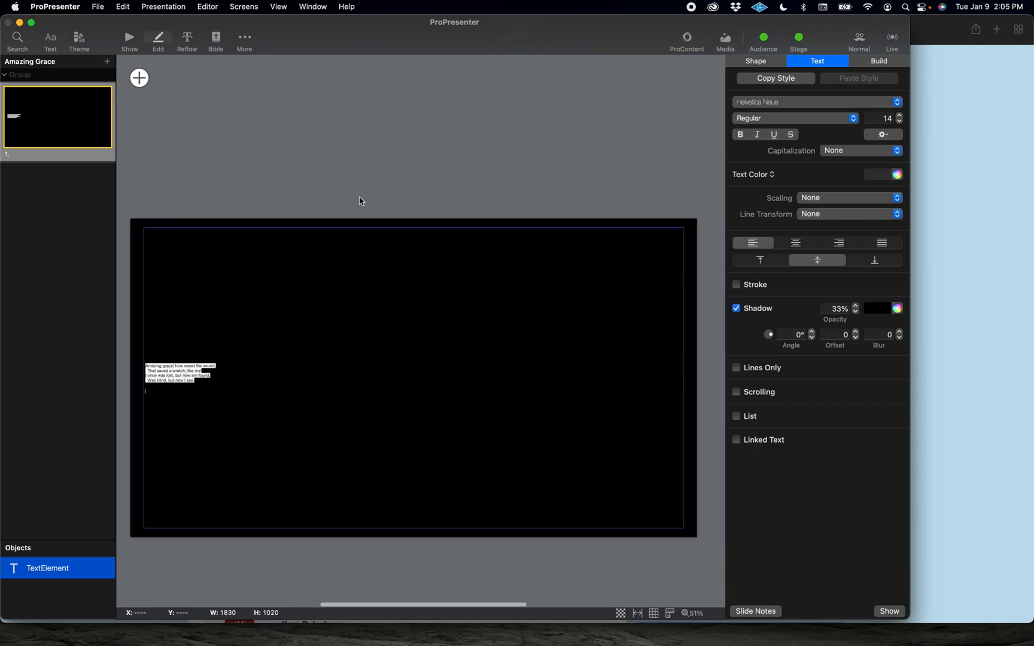
right_click(67, 114)
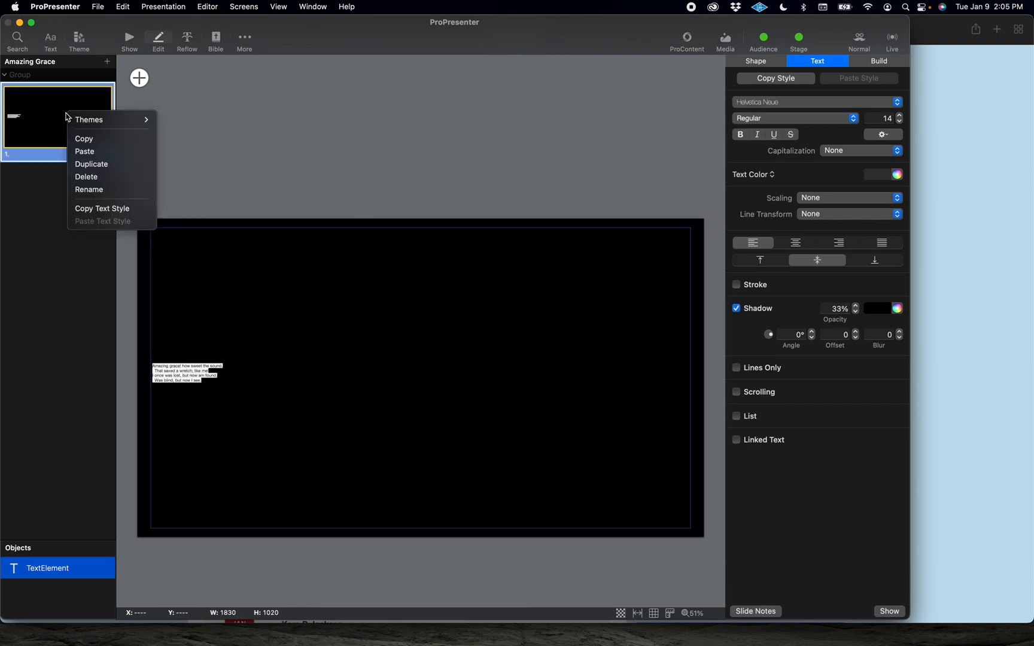
mouse_move(81, 121)
mouse_move(253, 140)
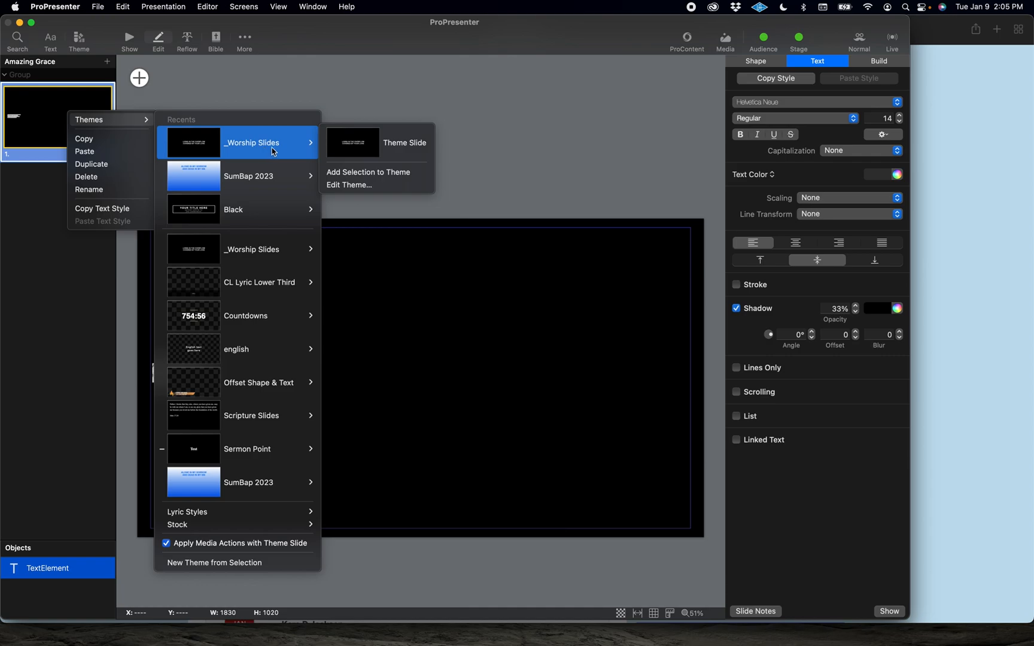
left_click(389, 144)
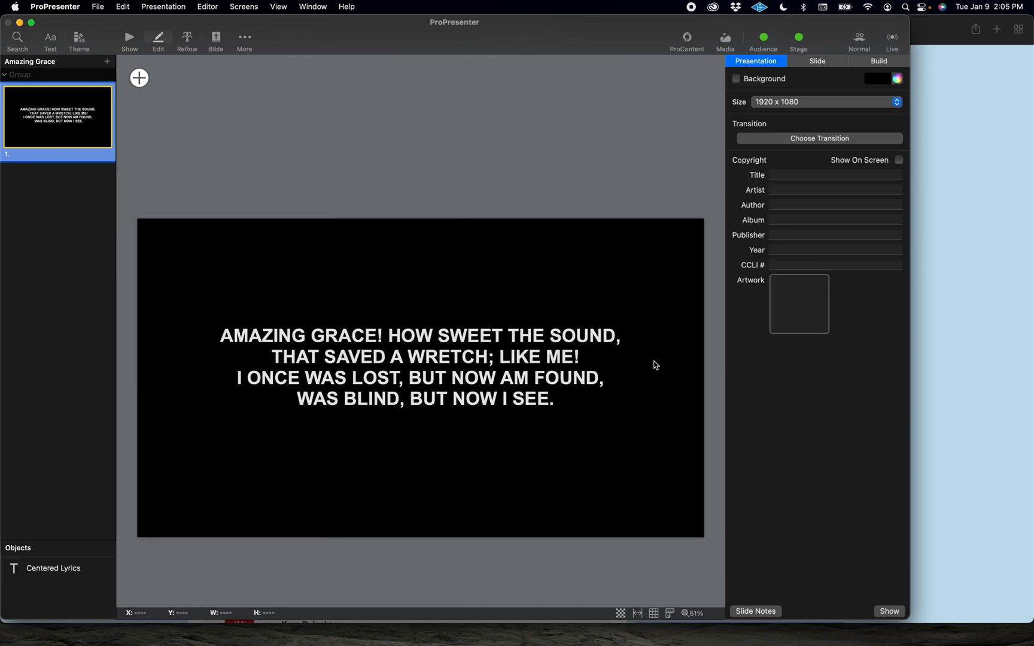
Step: Split the verse after its second line so the last two lines become a new slide
left_click(229, 382)
left_click(238, 384)
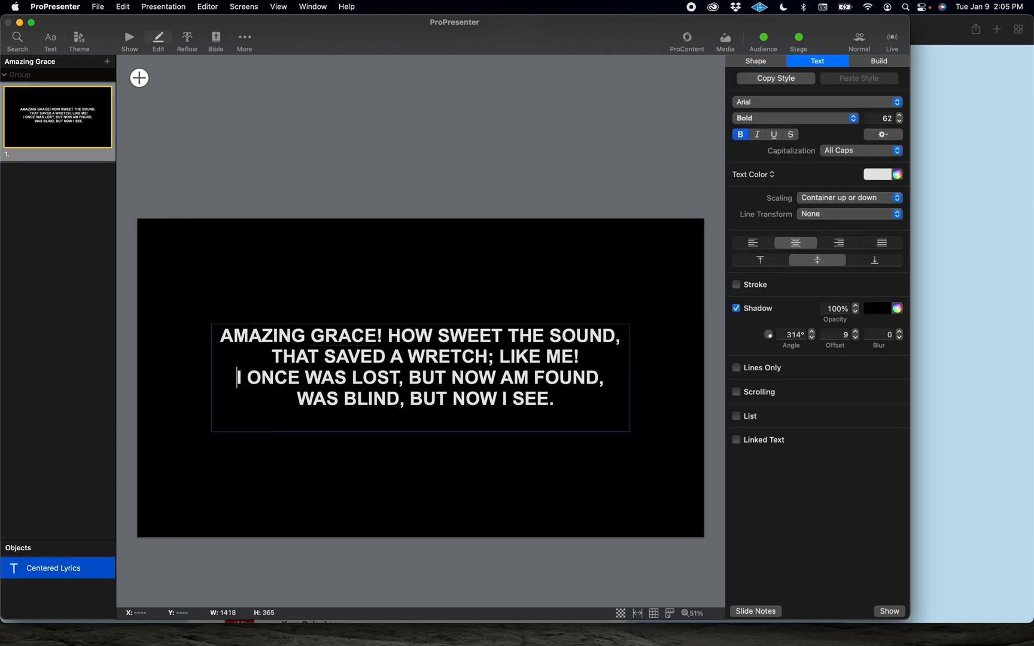
key("super+Return")
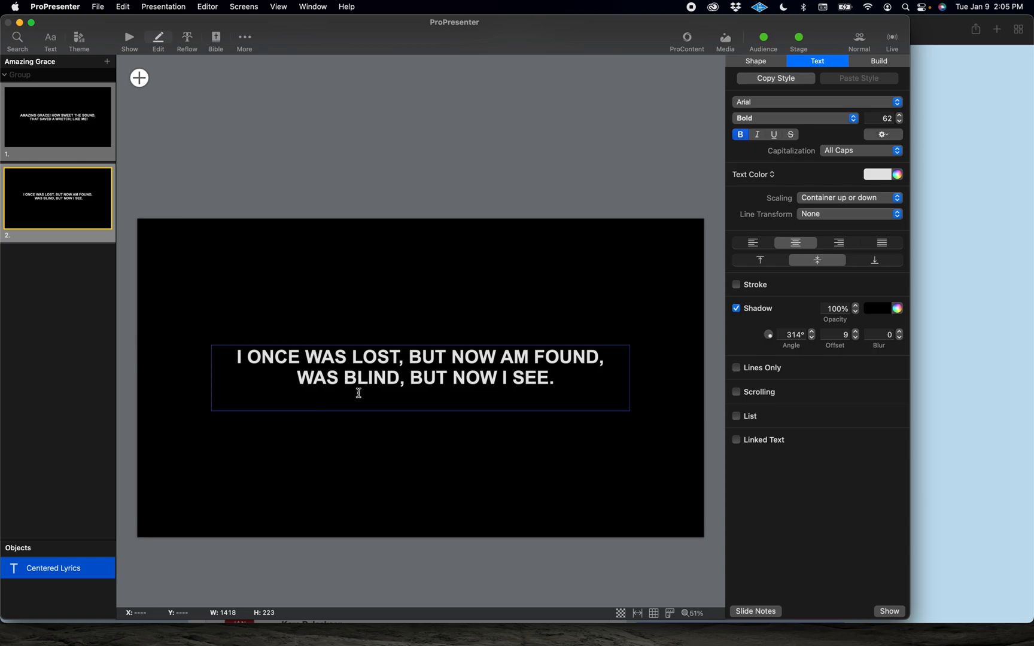
key("BackSpace")
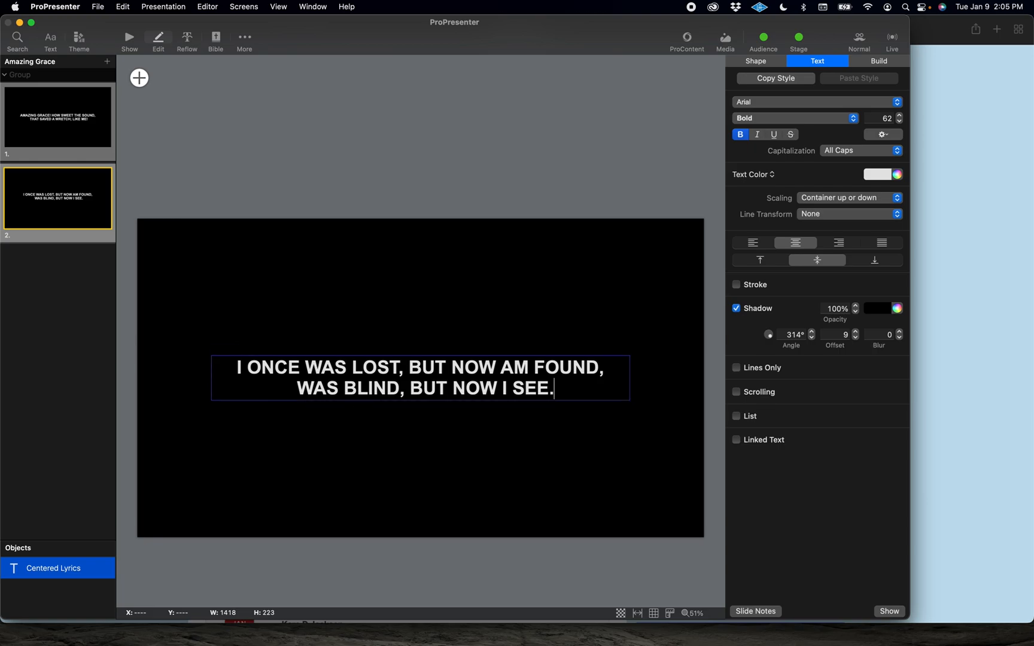
Step: Review the two lyric slides by selecting each in turn
left_click(56, 134)
left_click(58, 203)
left_click(52, 117)
left_click(62, 194)
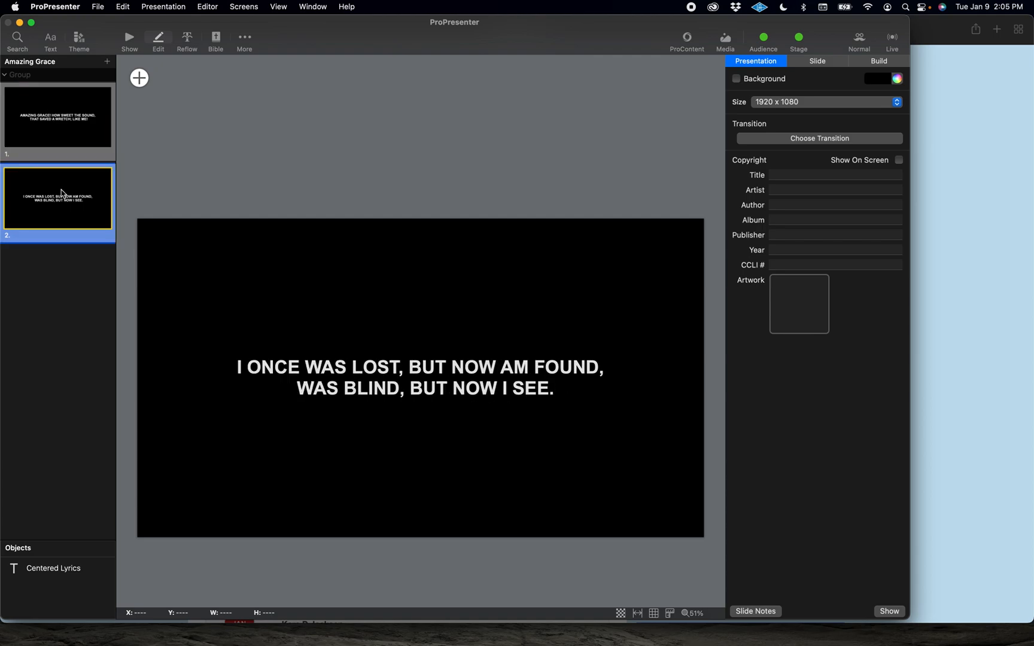
left_click(62, 139)
right_click(58, 125)
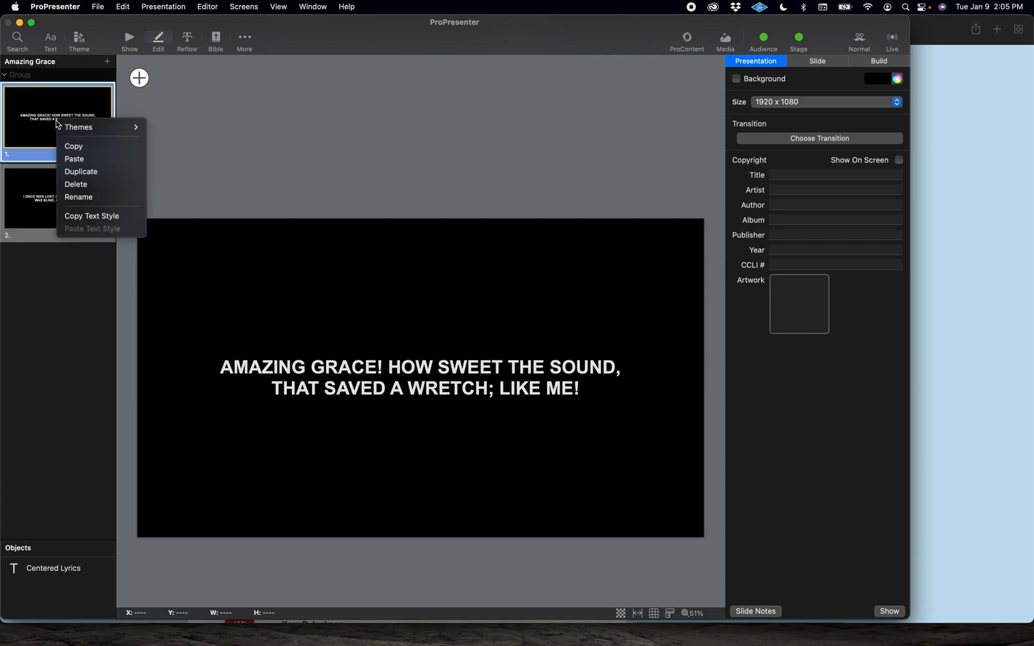
left_click(62, 275)
Step: Add a new blank slide, move it to the start, and enable its slide background
left_click(107, 63)
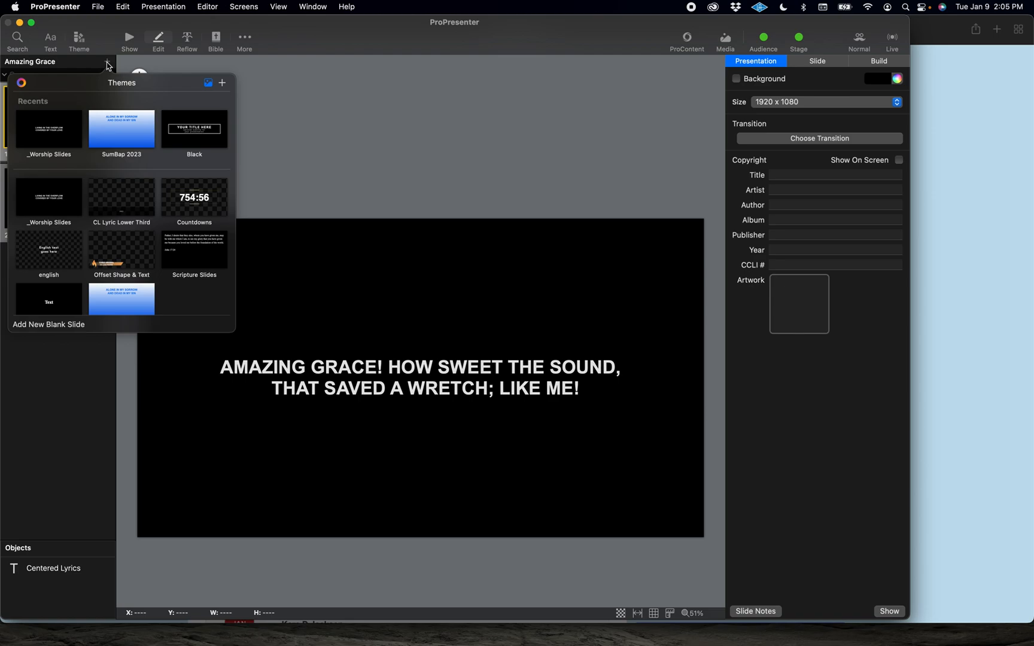
left_click(47, 327)
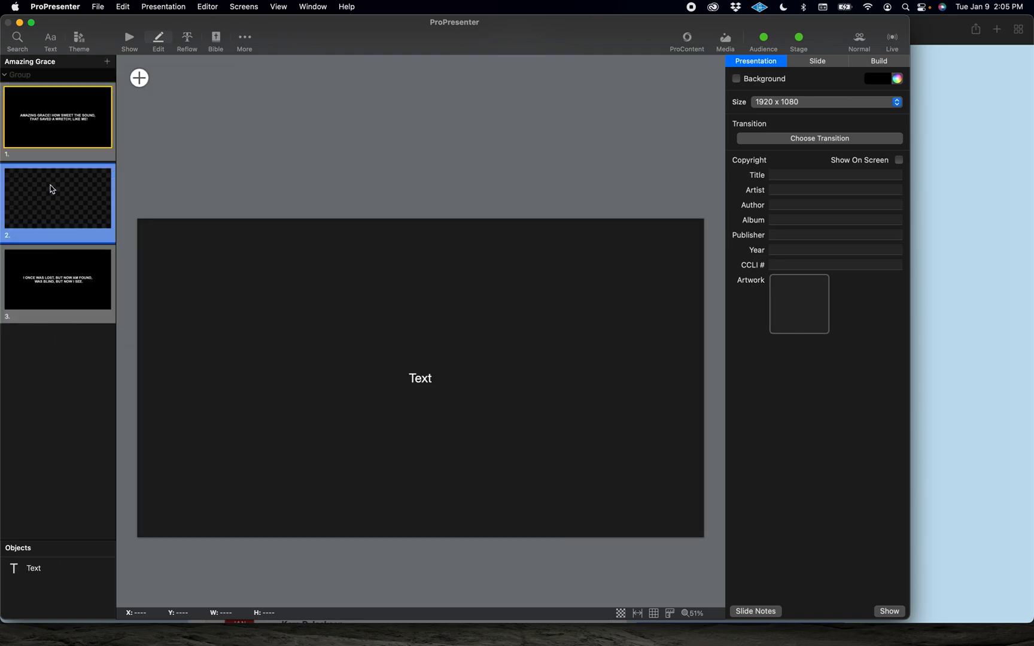
left_click_drag(63, 217, 62, 116)
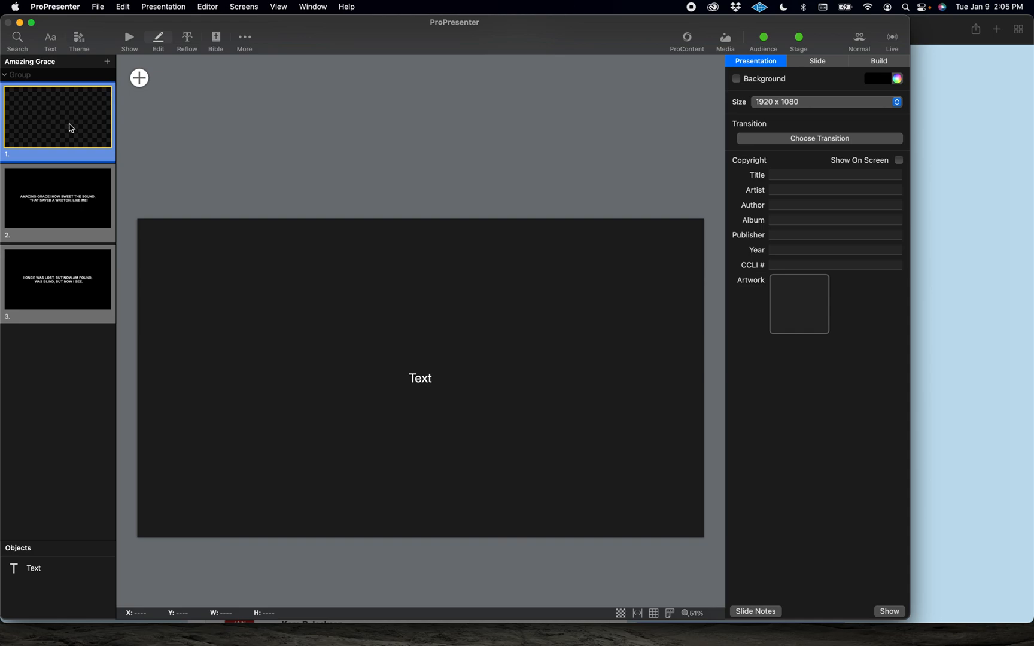
left_click(818, 62)
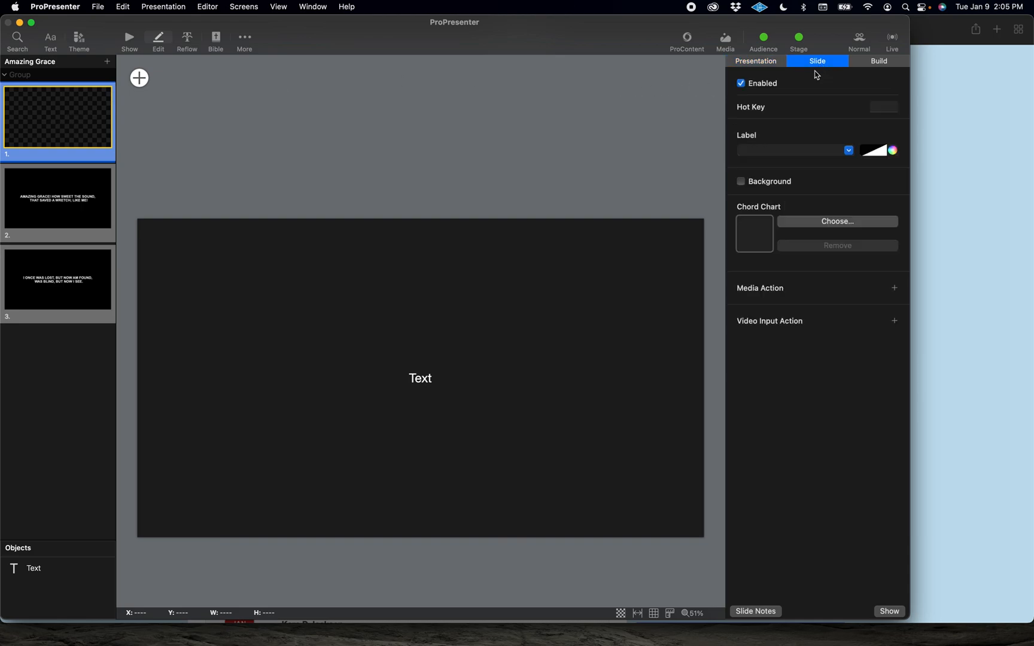
left_click(741, 182)
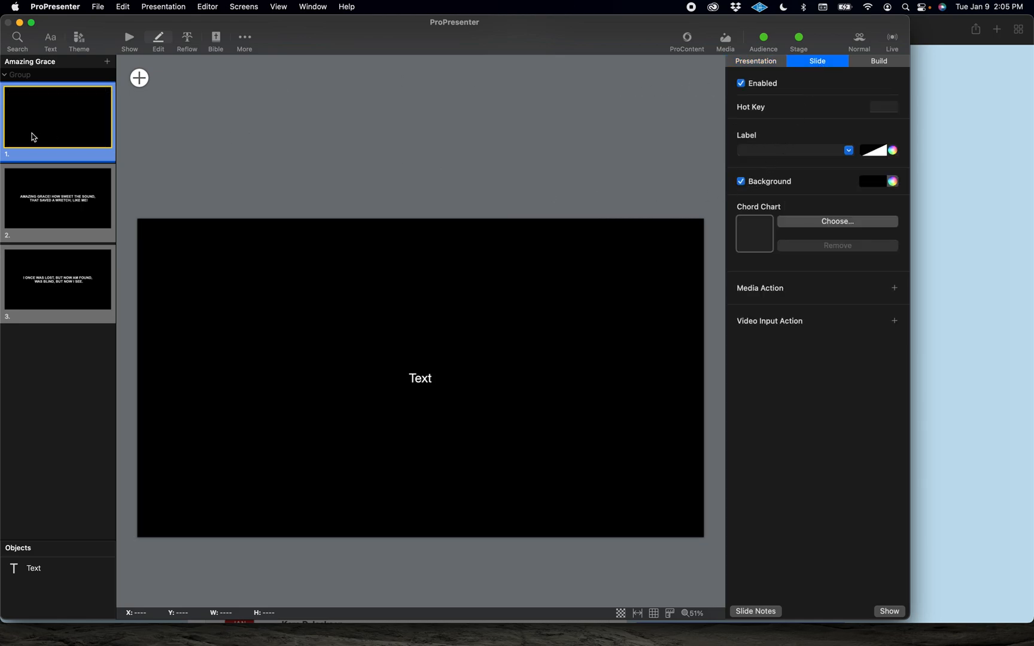
Step: Review the three slides of the presentation
left_click(65, 222)
left_click(71, 275)
left_click(67, 213)
left_click(70, 120)
left_click(78, 302)
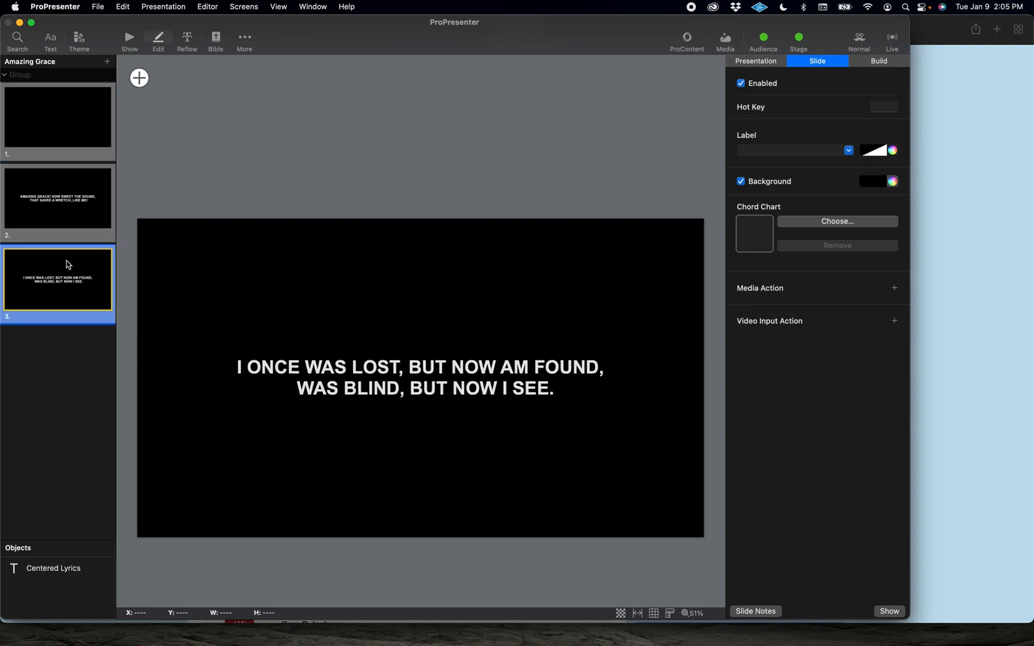
Step: Duplicate the third lyric slide and clear all text from the duplicate's lyrics box
right_click(60, 287)
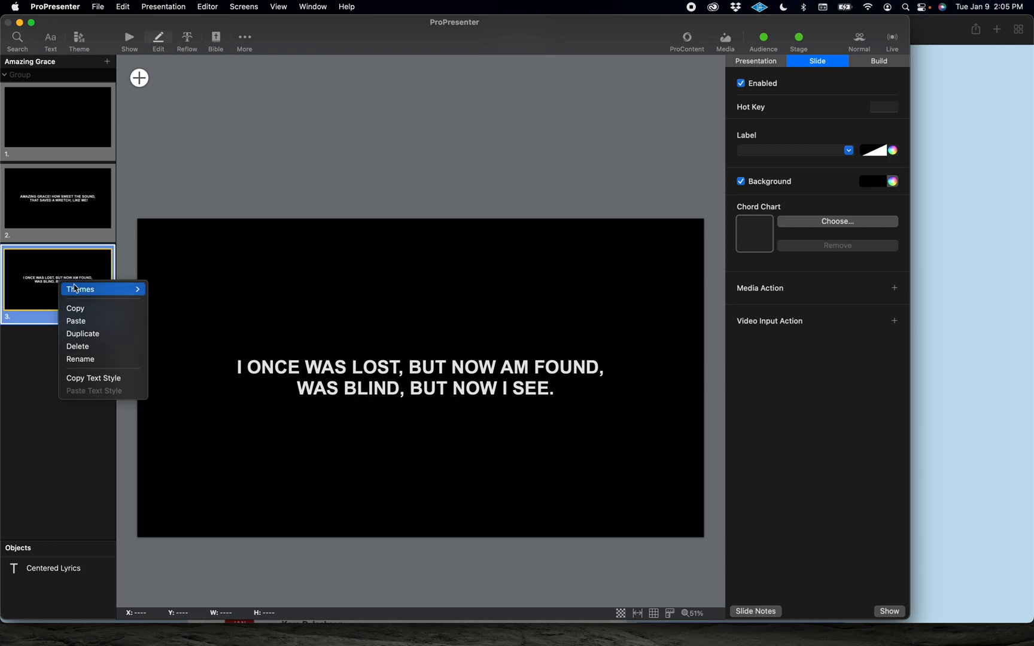
left_click(96, 336)
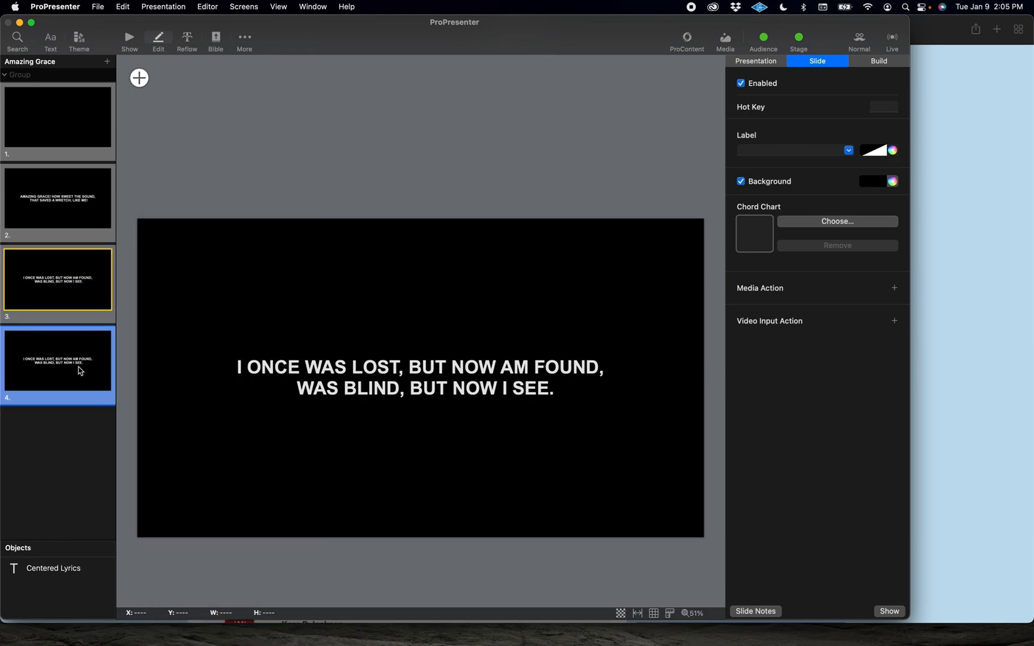
left_click(439, 391)
double_click(438, 390)
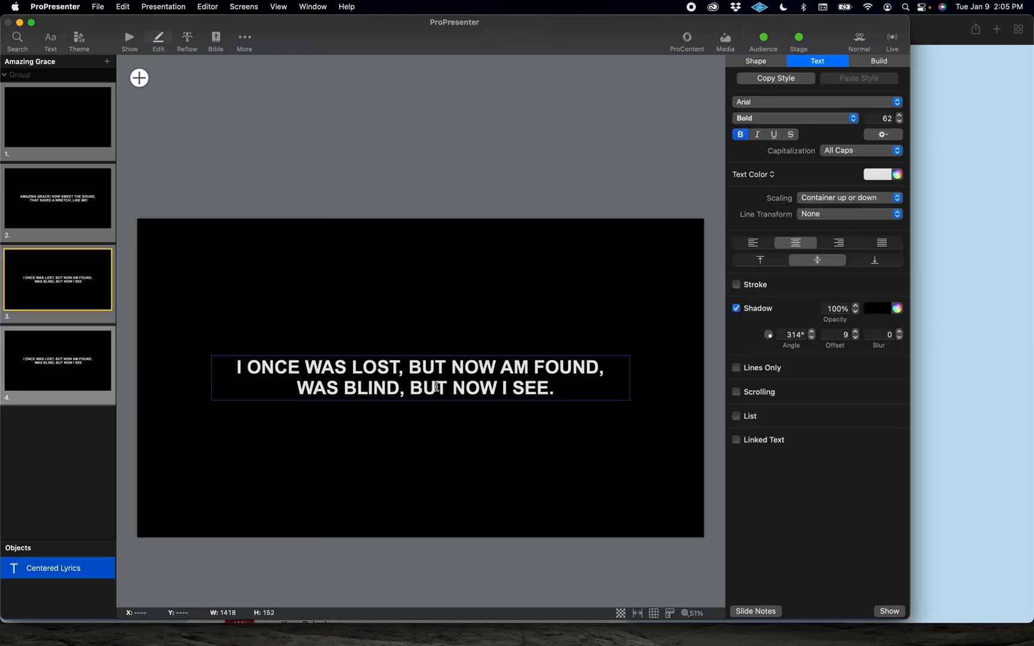
key("super+a")
key("BackSpace")
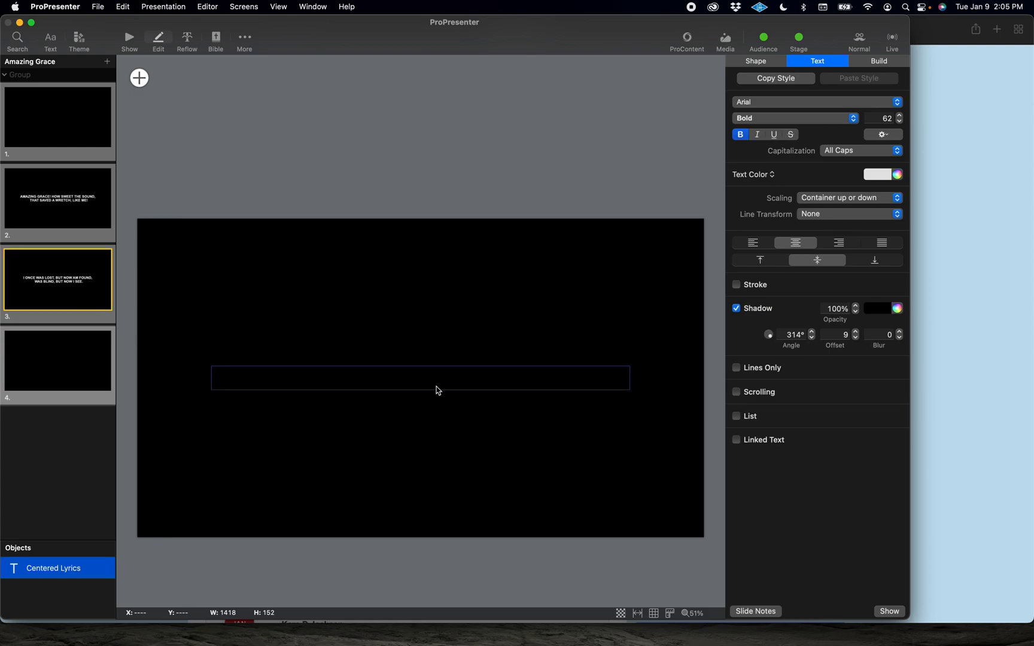
Step: Enter verse two's lines "’Twas grace that taught my heart to fear" and "and grace my fear relieved" on the new slide
key("super+Tab")
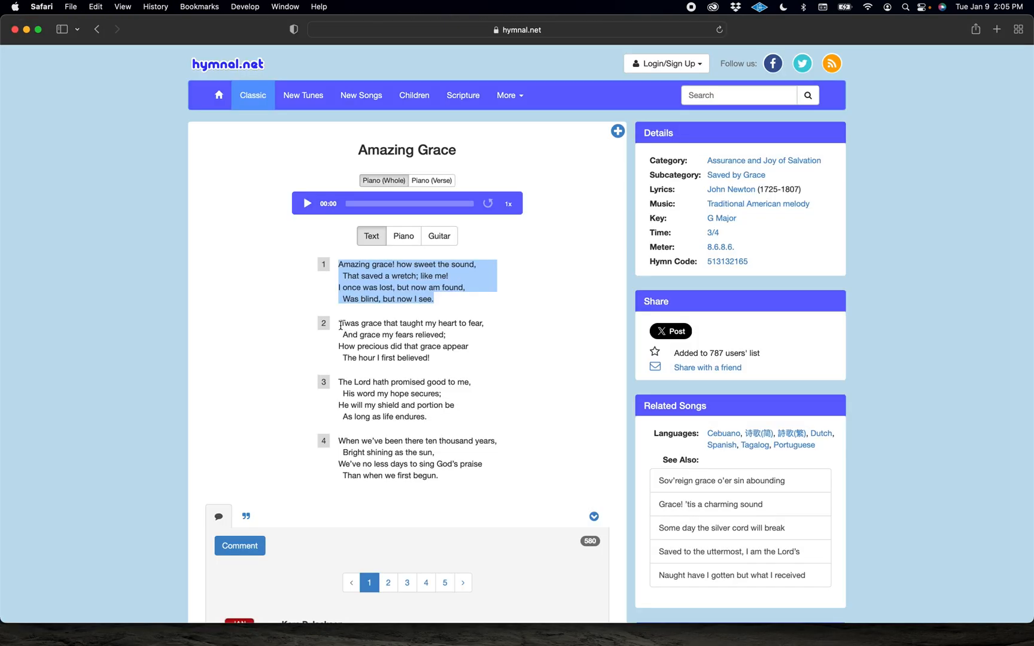
key("super+Tab")
type("\"")
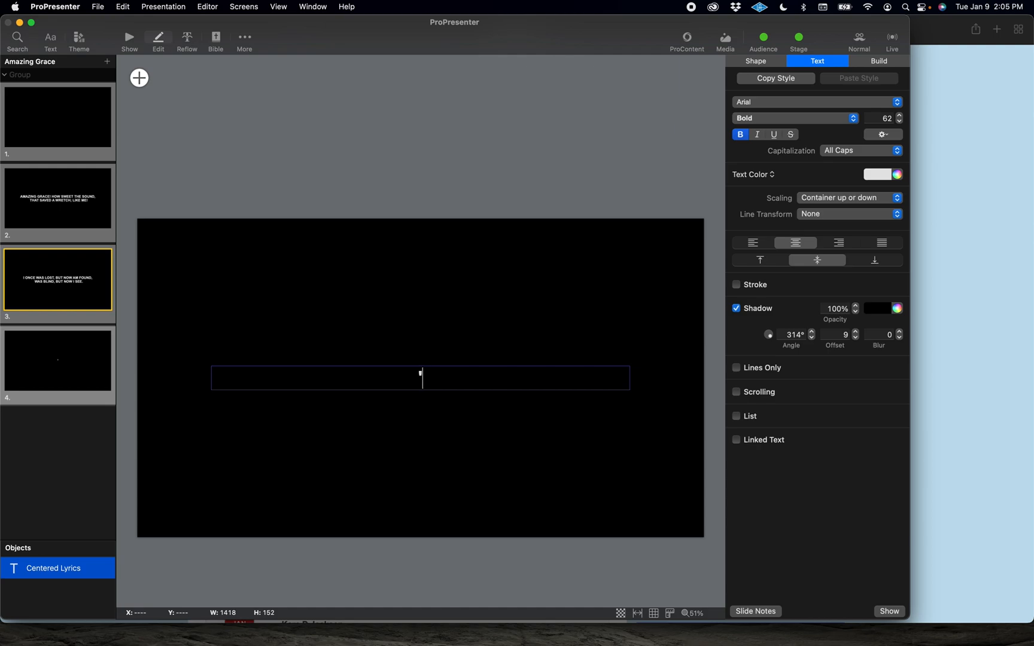
type("Twas grace that taught my")
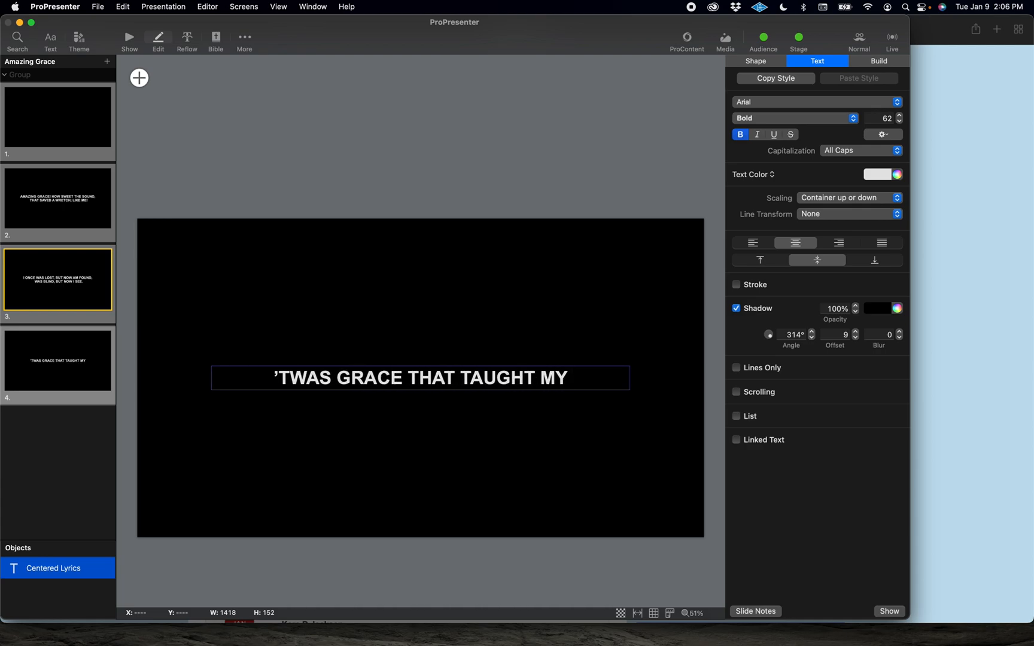
type(" heart to fear")
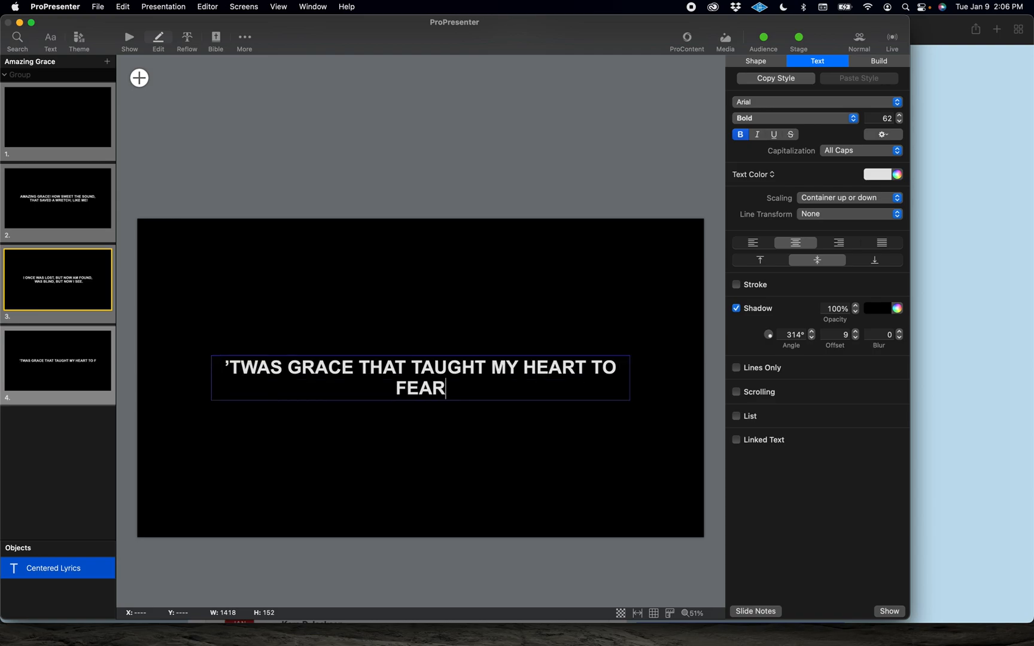
key("Return")
type("and grace ")
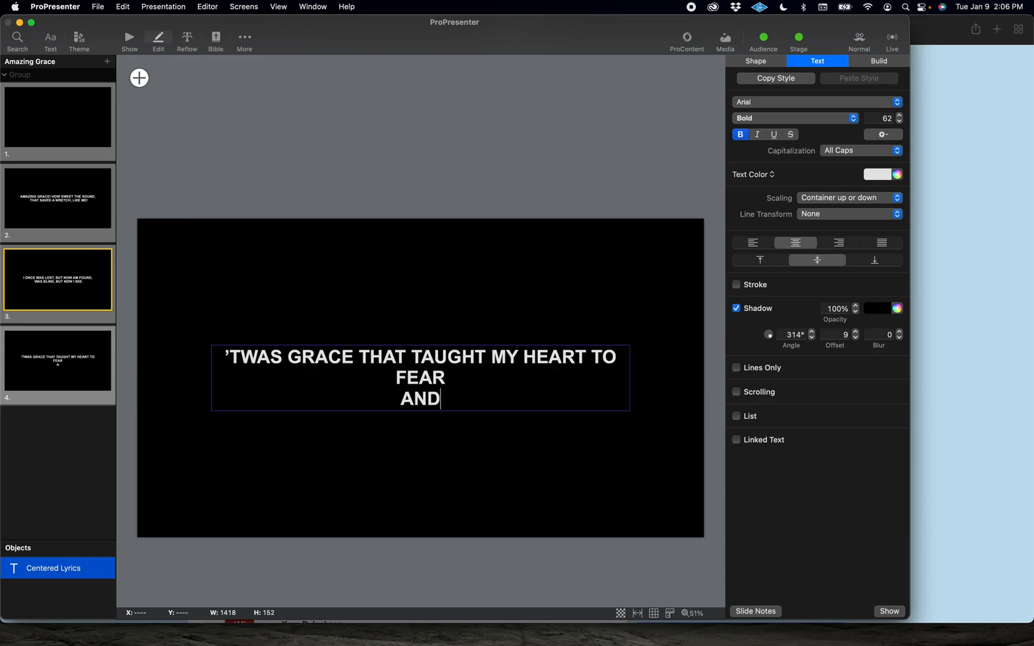
type("my fear")
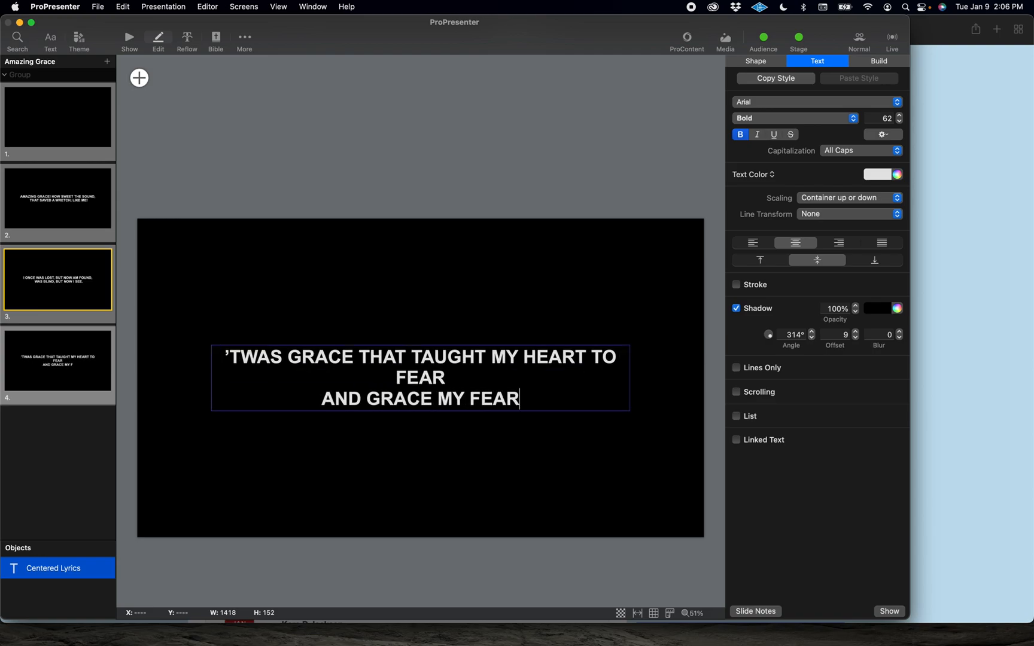
type(" rel")
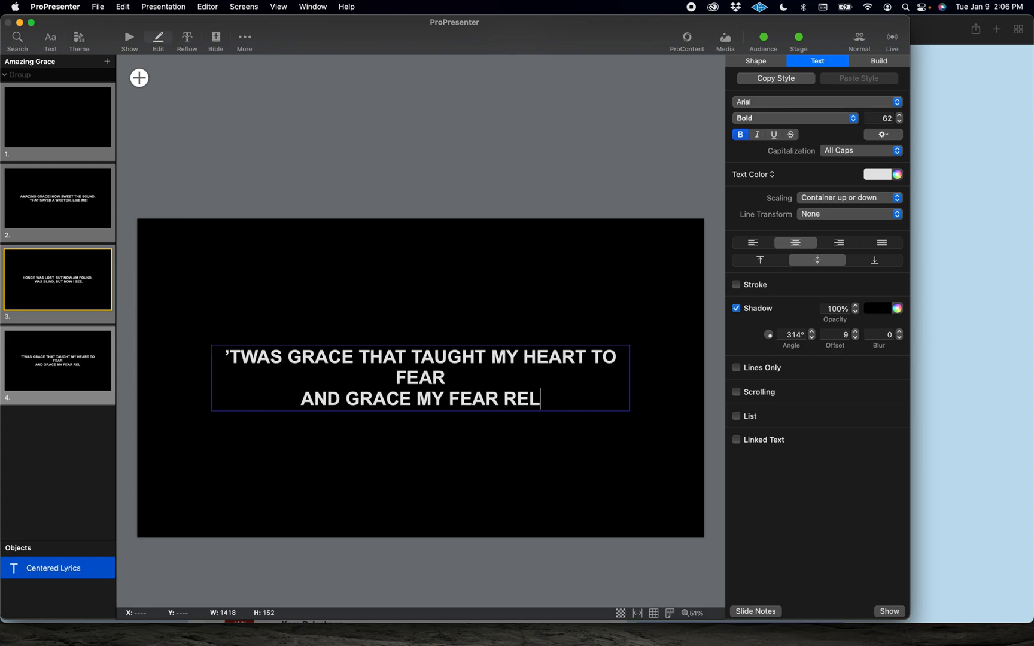
type("ieved")
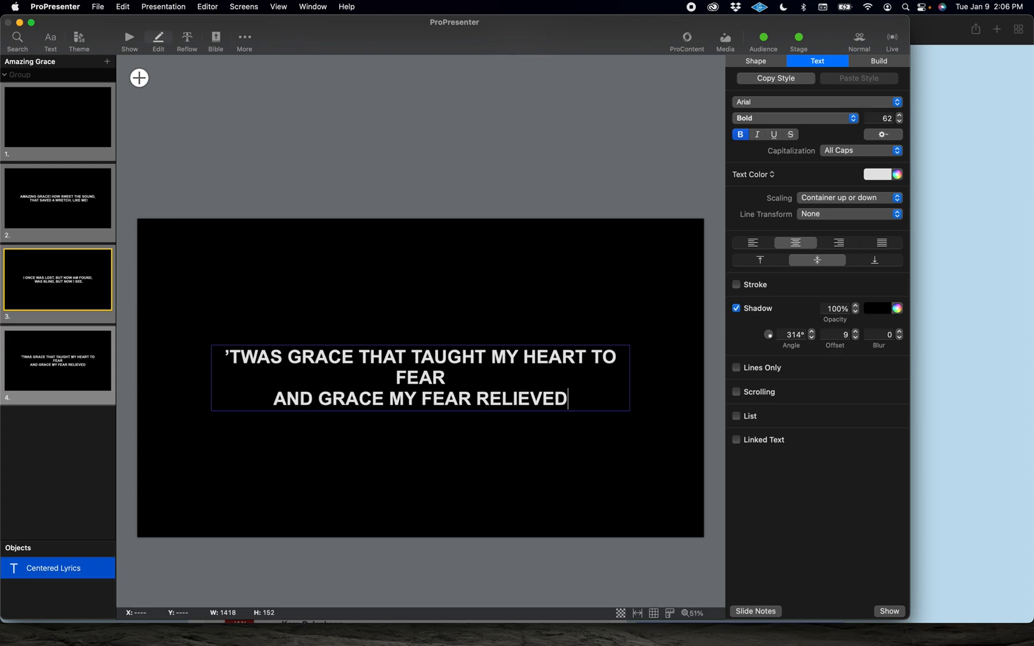
Step: Check the hymn lyrics again and narrow the lyric text box from its right edge
key("super+Tab")
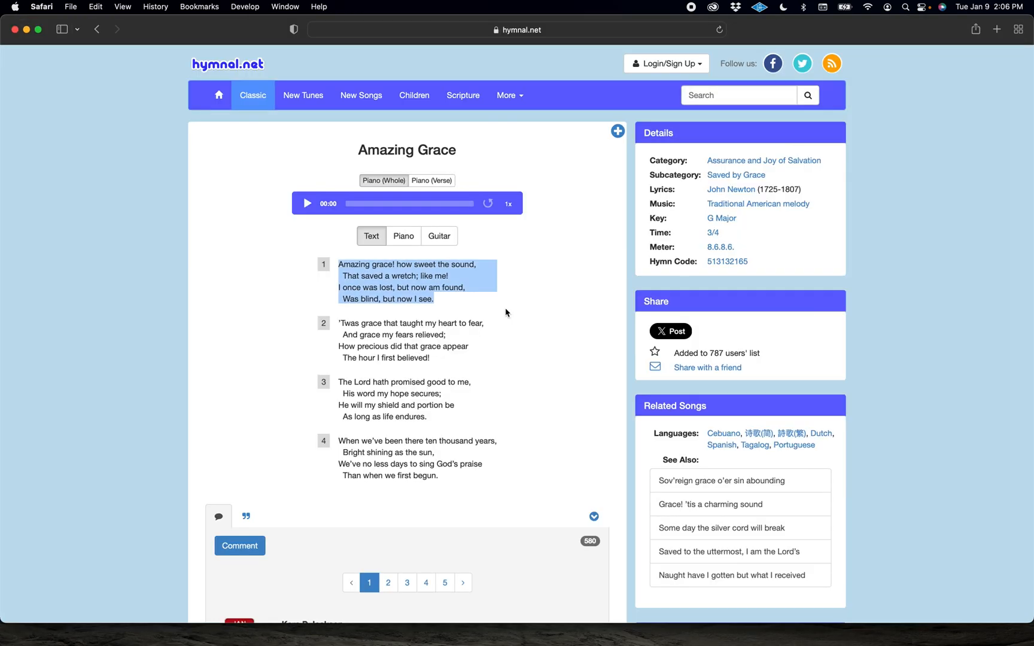
key("super+Tab")
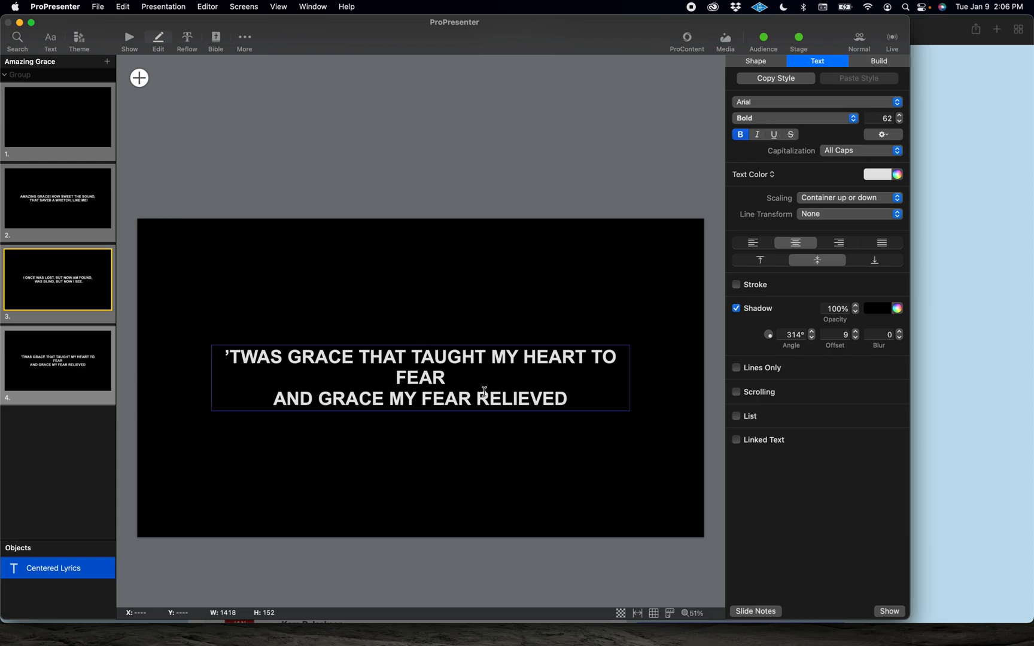
left_click(554, 299)
left_click(538, 390)
left_click_drag(629, 379, 542, 382)
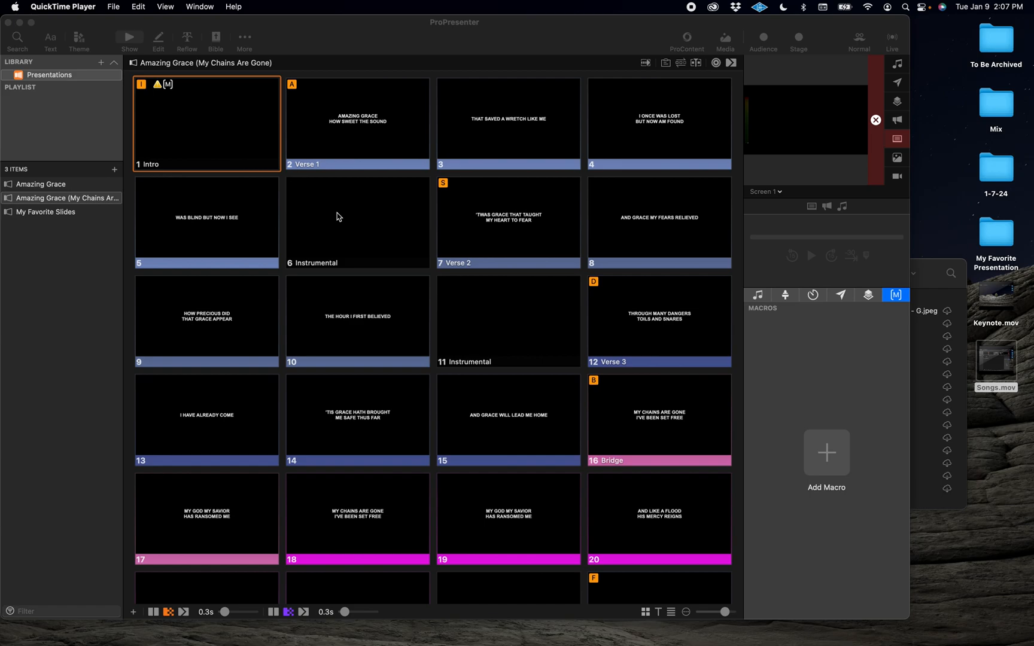
Step: Create a new presentation named My Favorite Sermon in the Presentations library
left_click(99, 278)
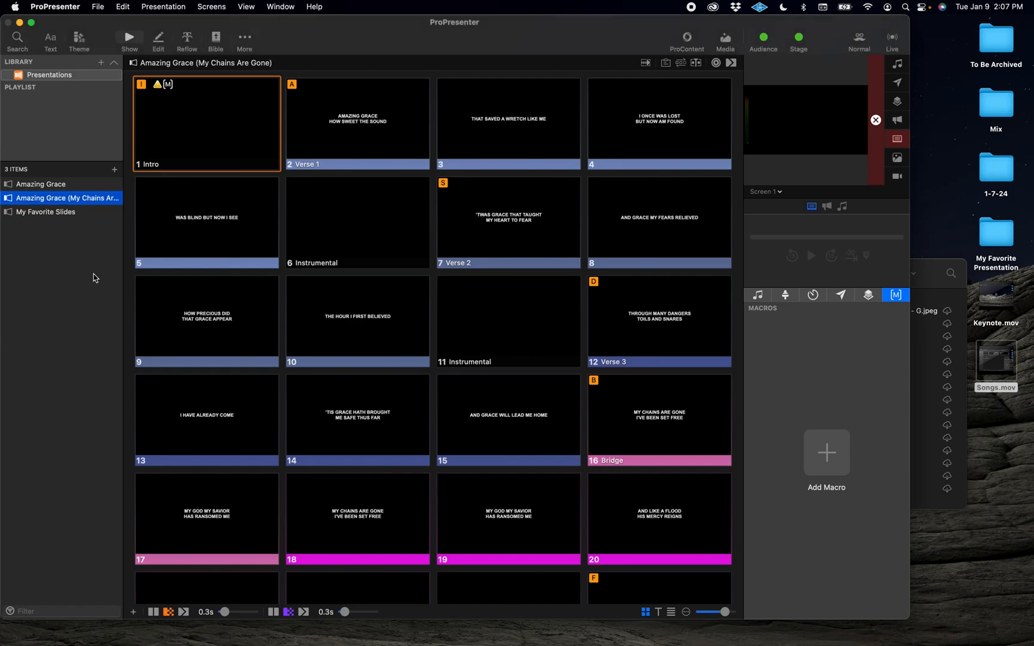
left_click(114, 170)
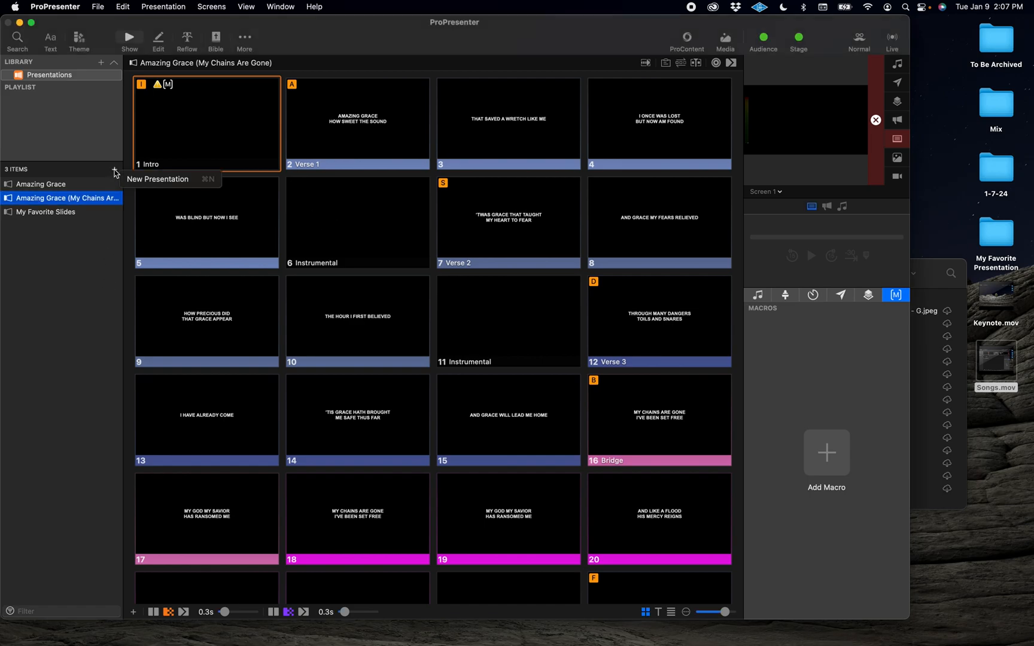
left_click(149, 180)
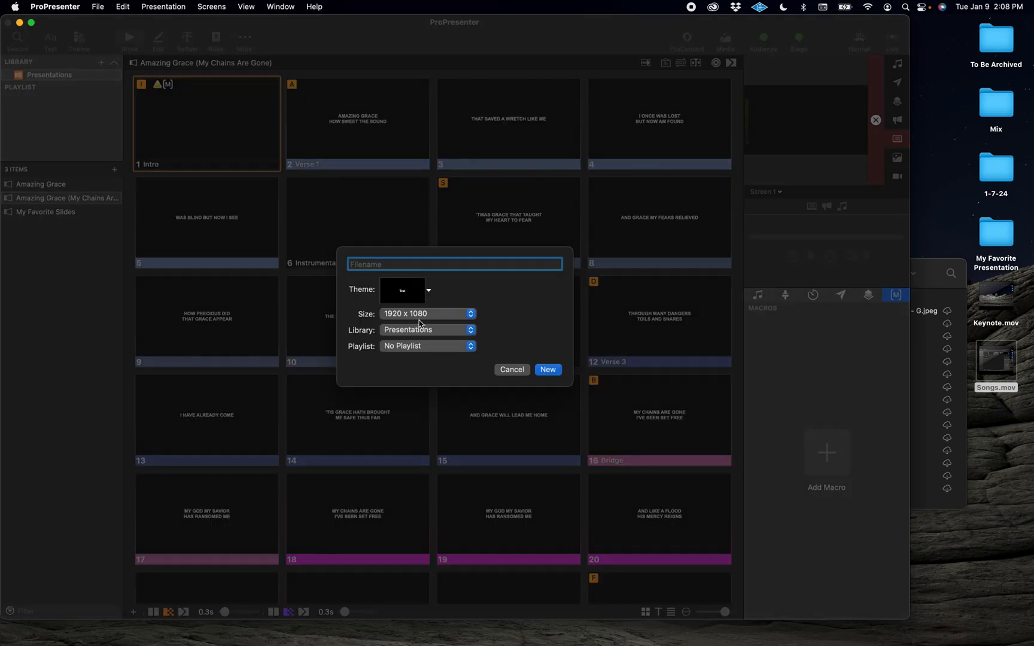
type("My Favorite Sermon")
key("Return")
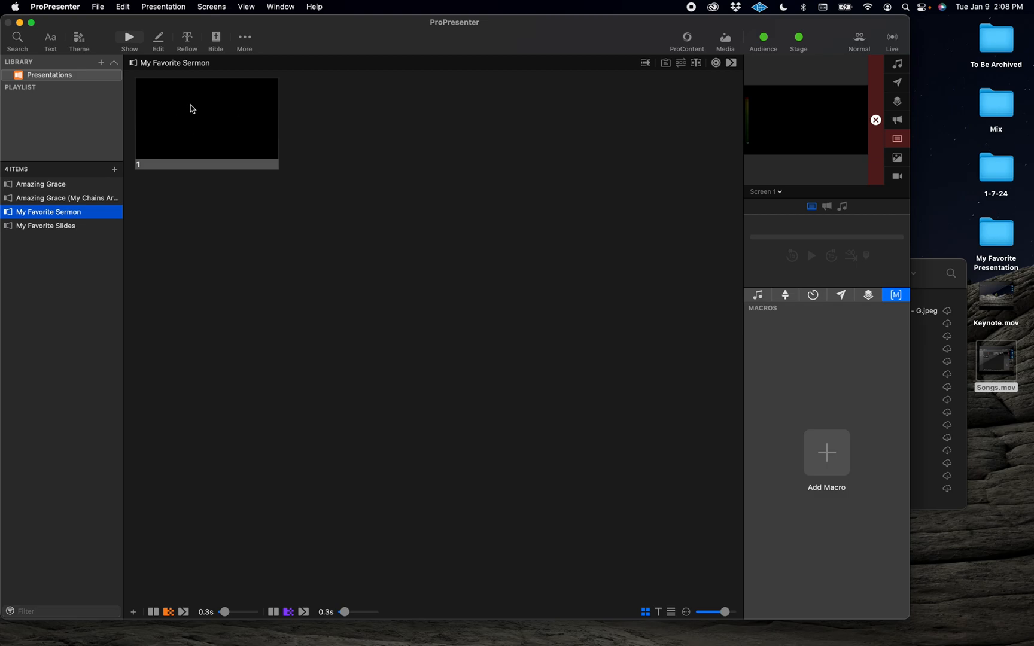
Step: Import the 16.9 Pitstops of Providence graphic from Sermon Editing Assets > Sermon Series Graphic onto the sermon's first slide
left_click(923, 282)
scroll(608, 336, "left", 10)
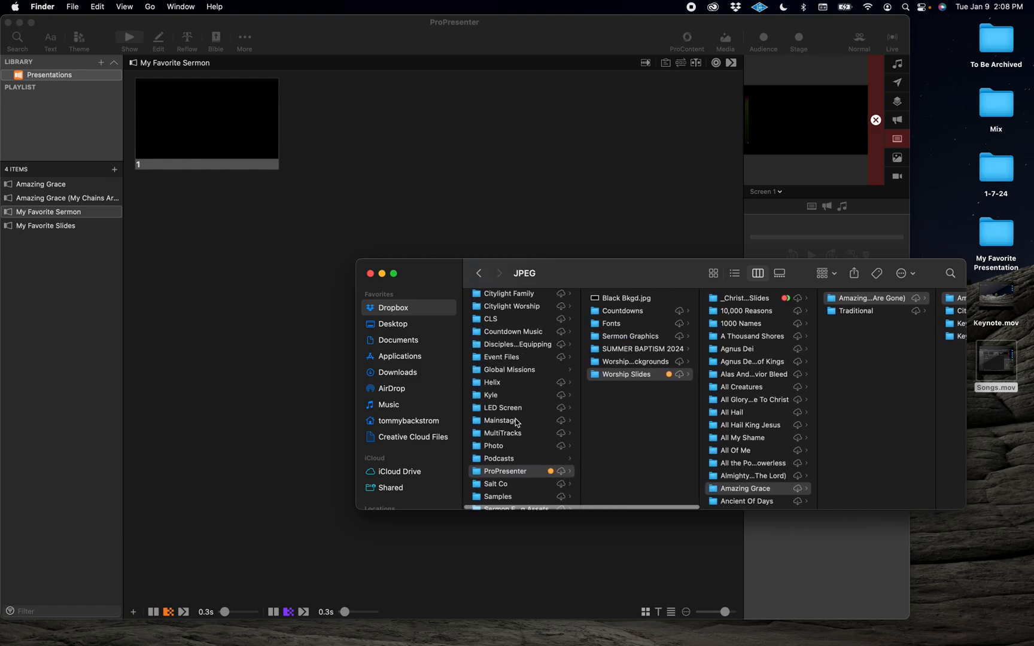
scroll(522, 431, "down", 5)
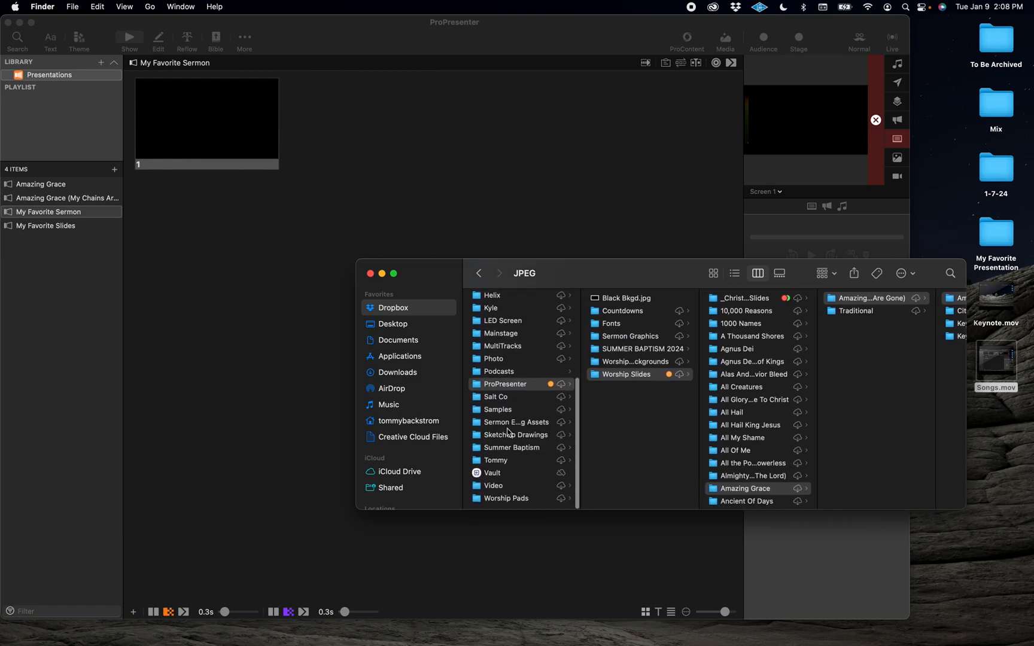
left_click(521, 422)
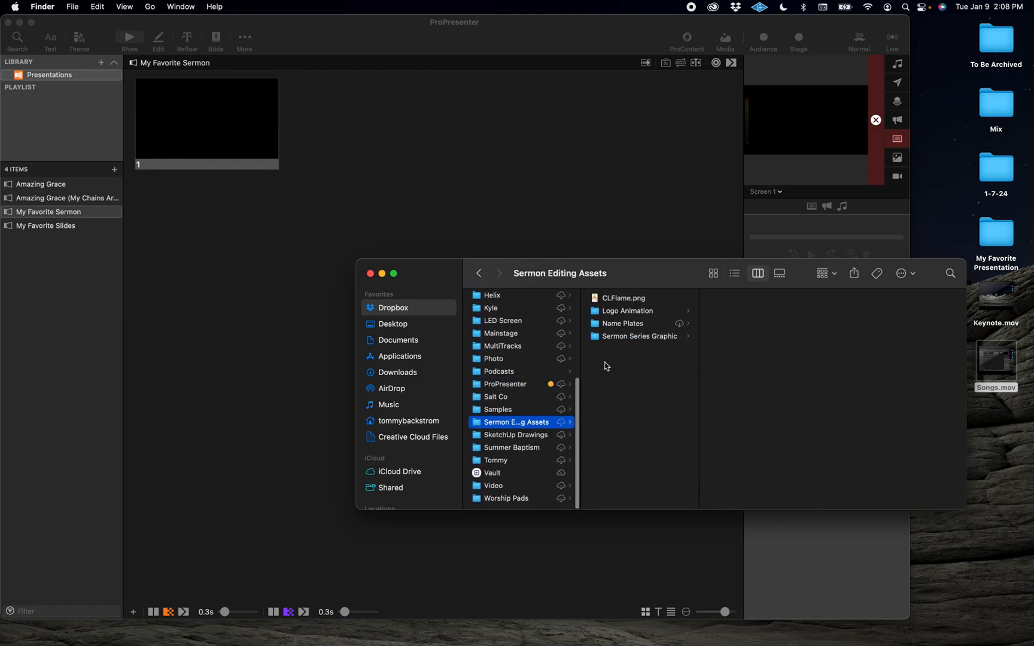
left_click(644, 325)
left_click(652, 336)
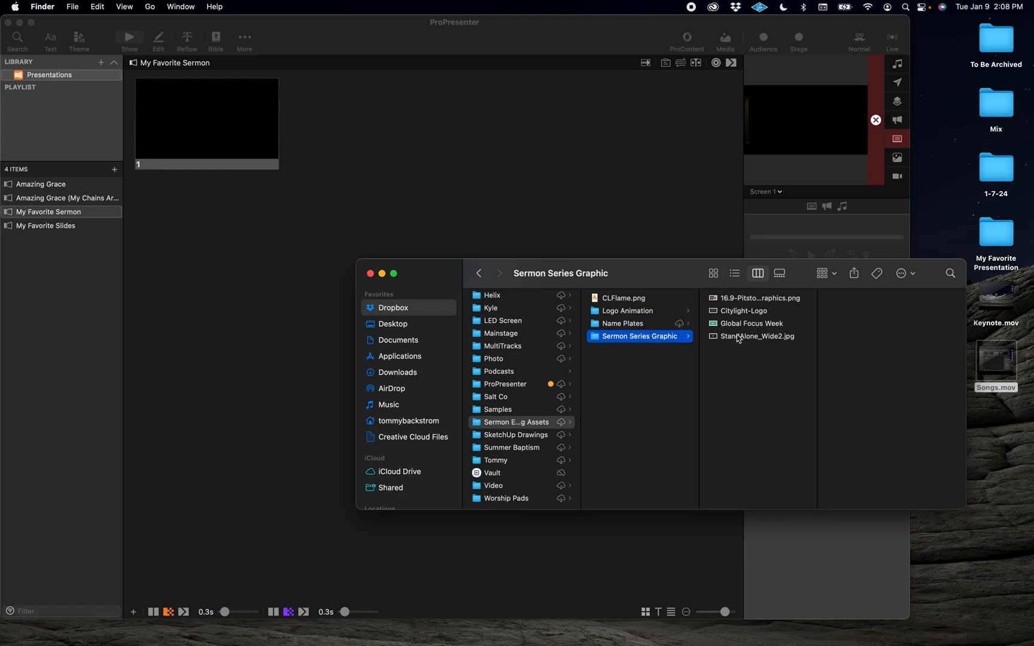
left_click(742, 299)
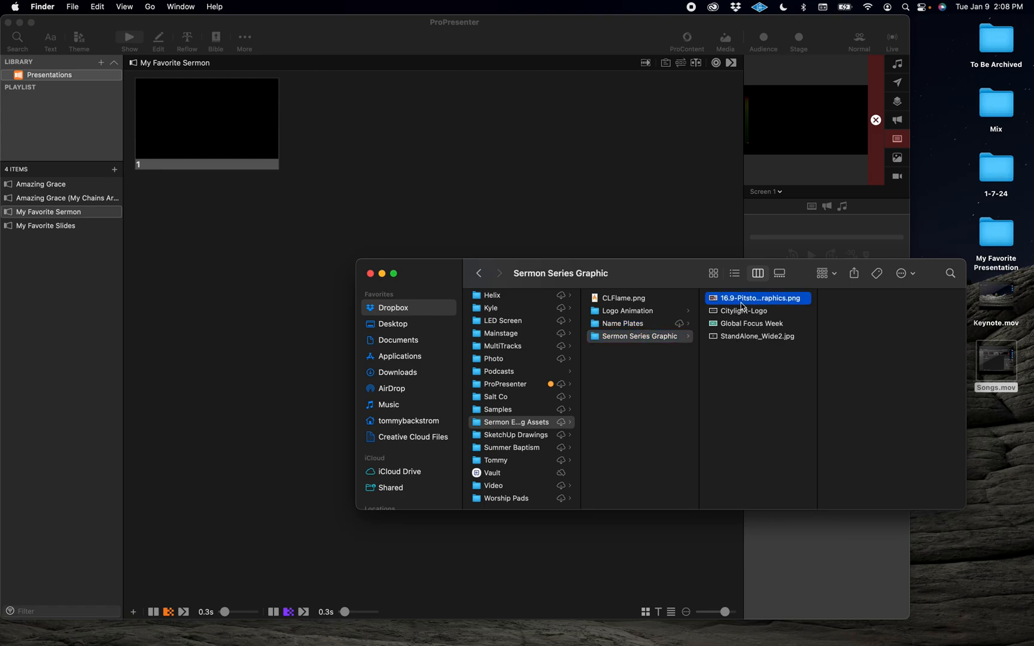
left_click_drag(744, 305, 189, 116)
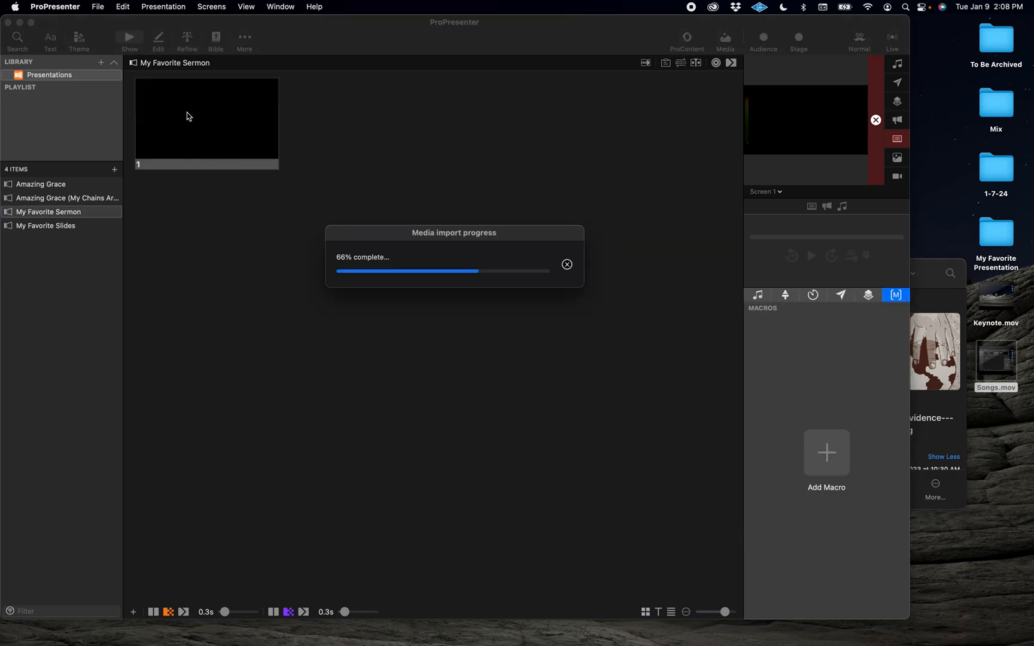
Step: Set the graphic slide's media action behavior to Foreground
right_click(202, 121)
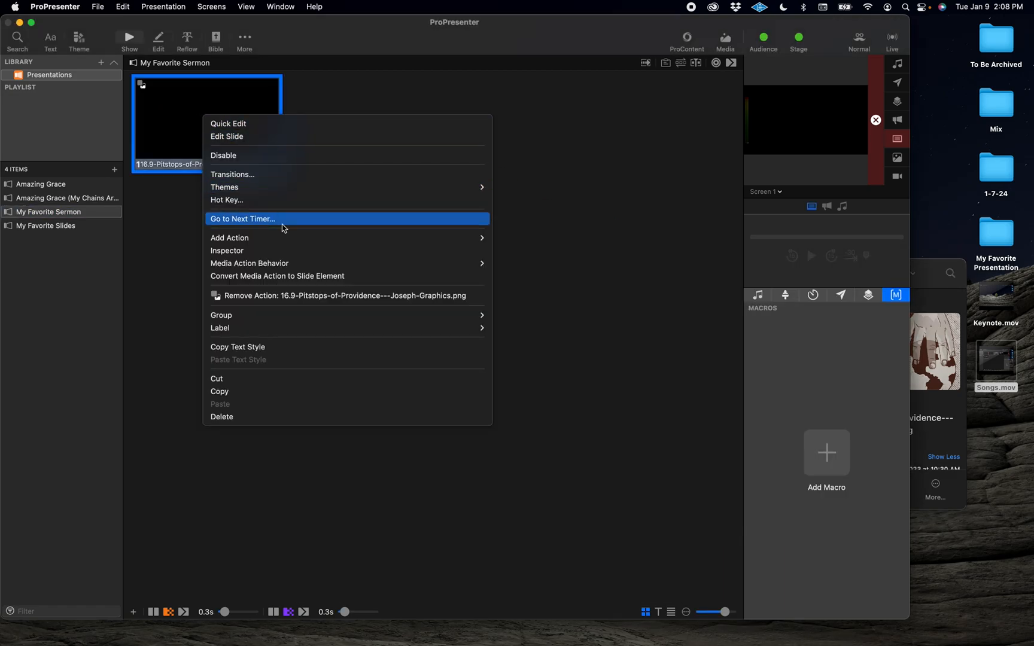
mouse_move(322, 263)
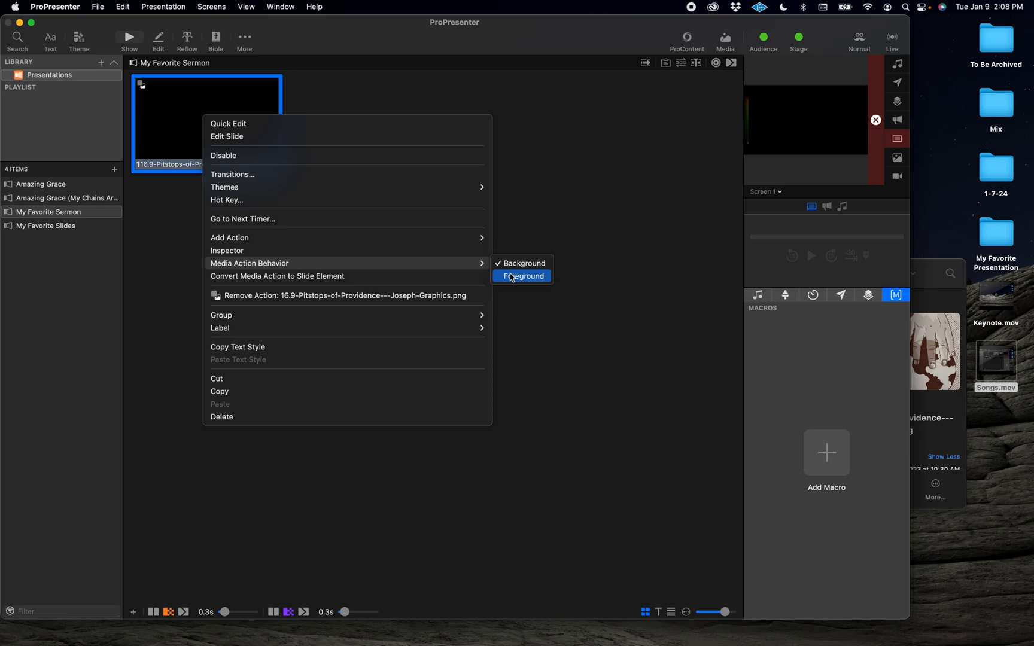
left_click(512, 277)
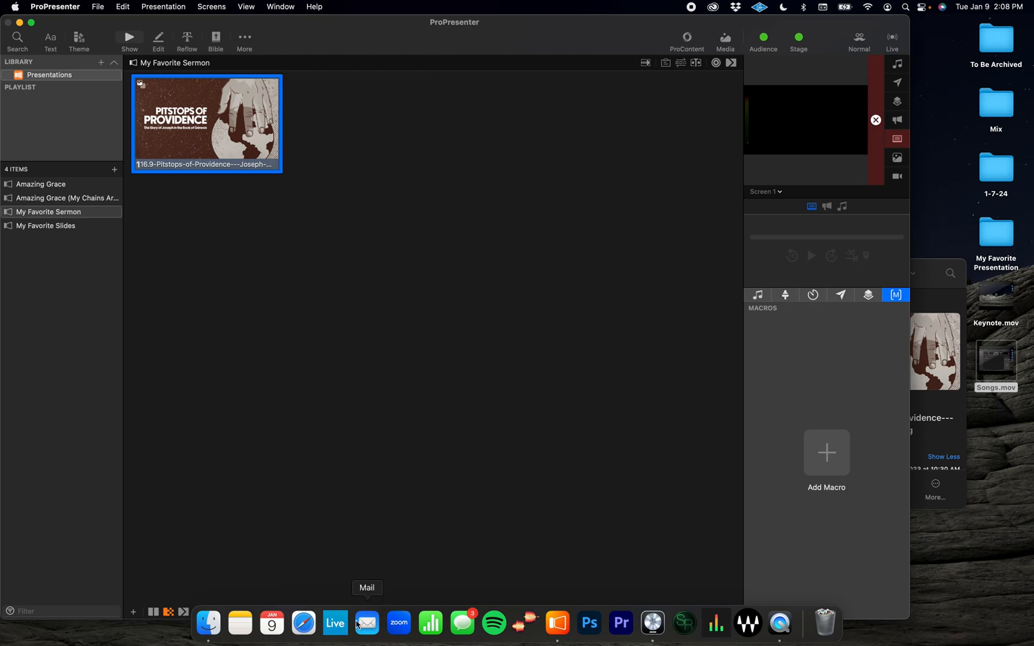
Step: In Mail, open the Sermon Notes and Slides email in the Sermon Slides mailbox and select the Acts 18:9 quotation
left_click(366, 616)
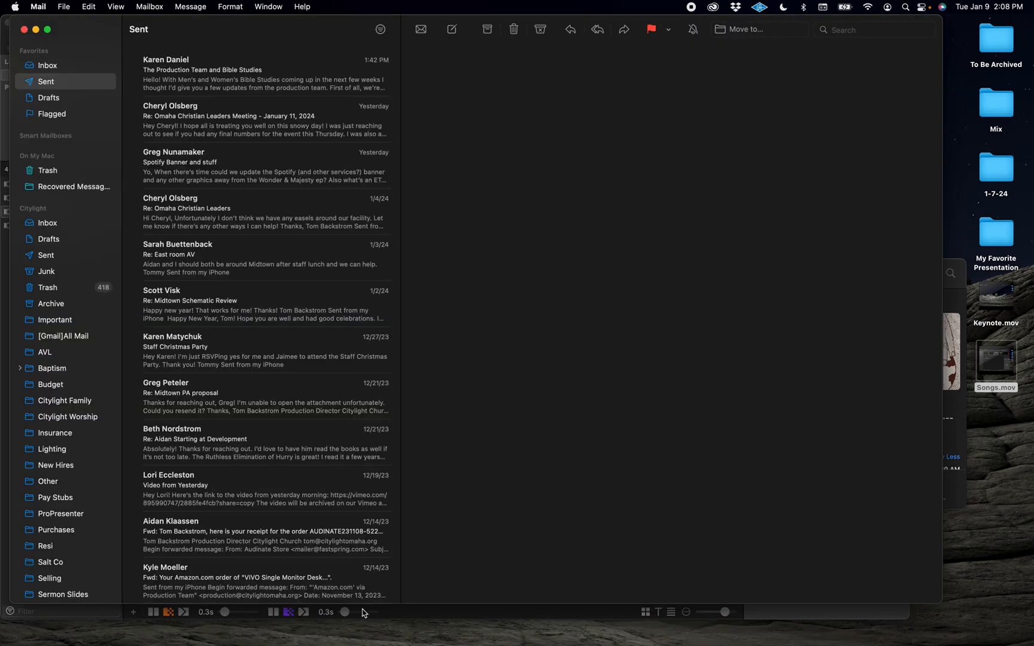
scroll(57, 501, "down", 2)
left_click(70, 536)
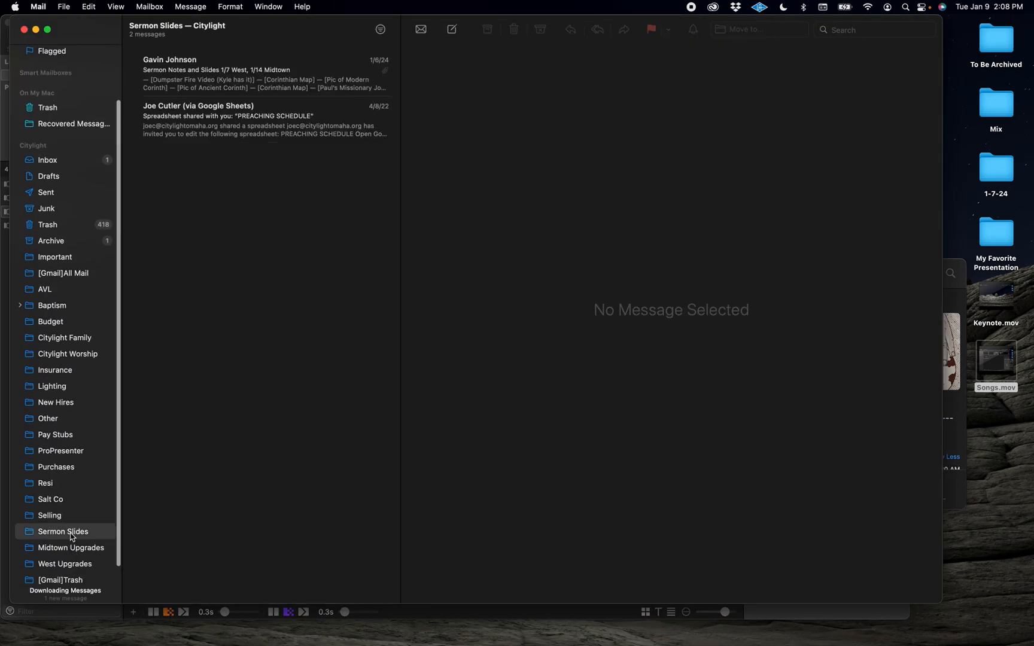
left_click(261, 78)
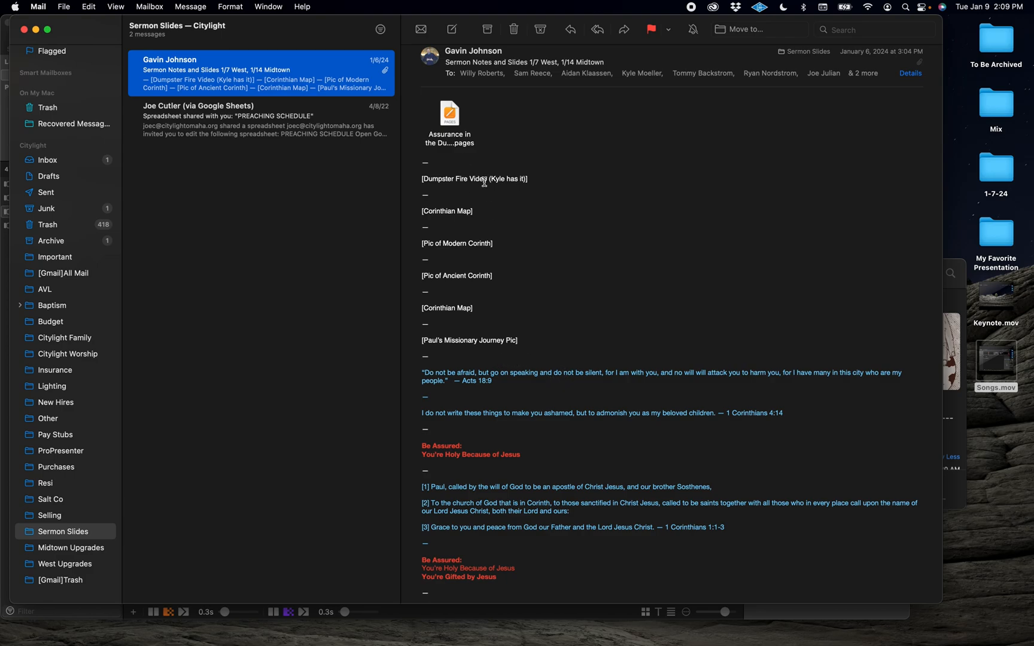
scroll(479, 186, "down", 3)
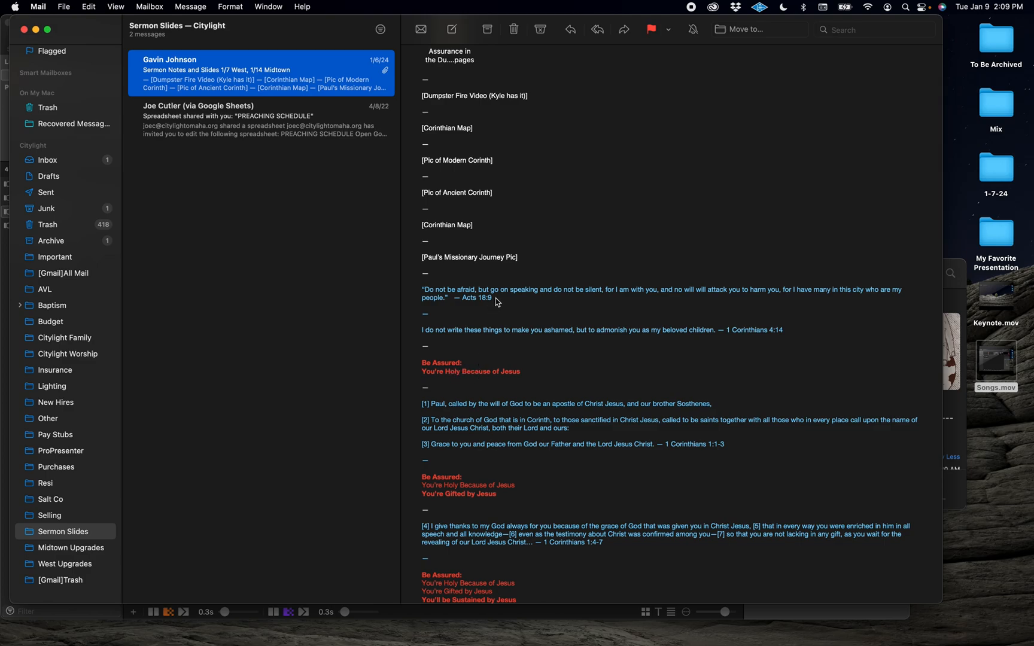
left_click_drag(496, 297, 423, 293)
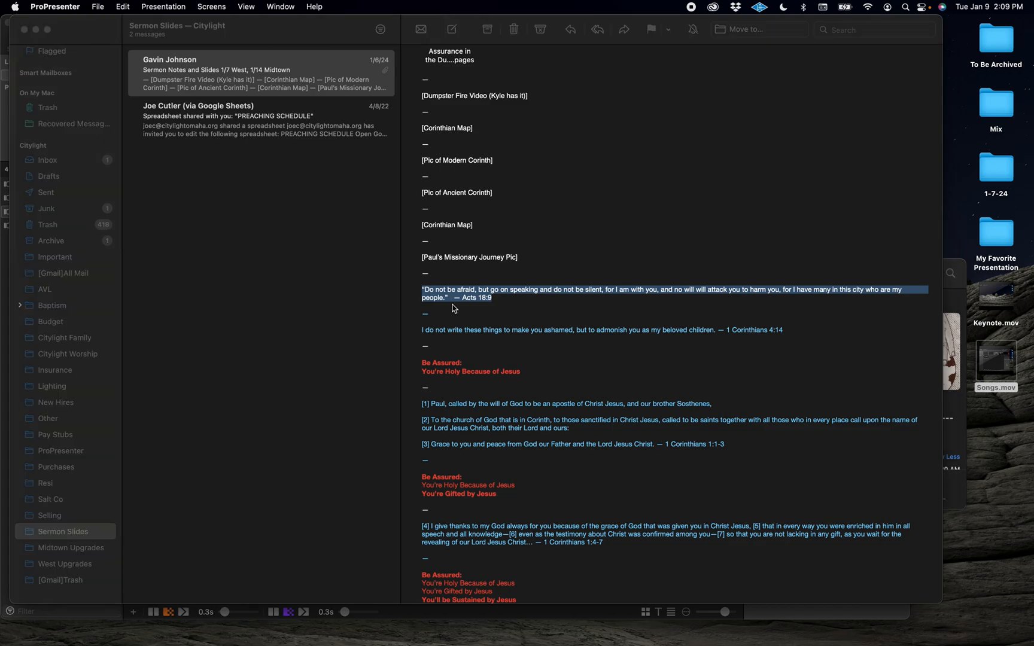
Step: Add a new slide to My Favorite Sermon from the Scripture Slides theme
key("super+Tab")
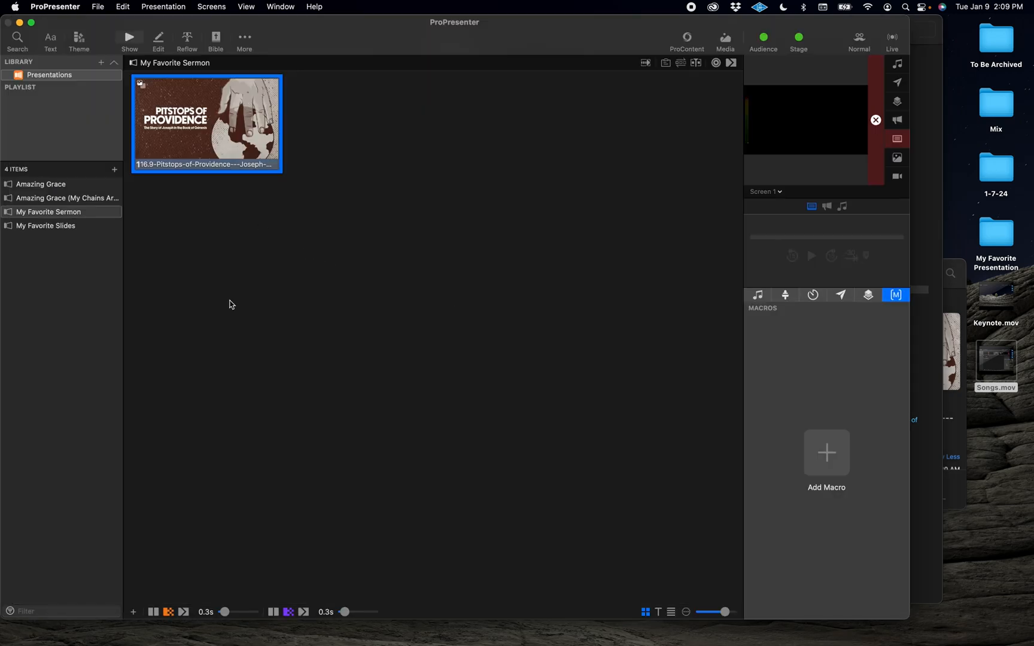
left_click(133, 613)
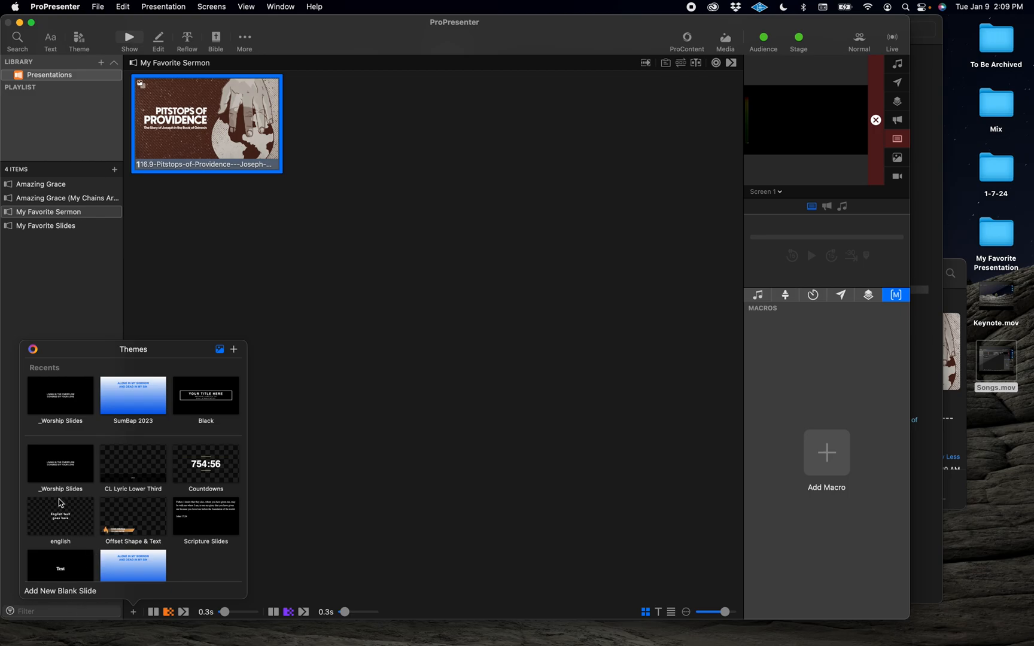
scroll(124, 444, "down", 3)
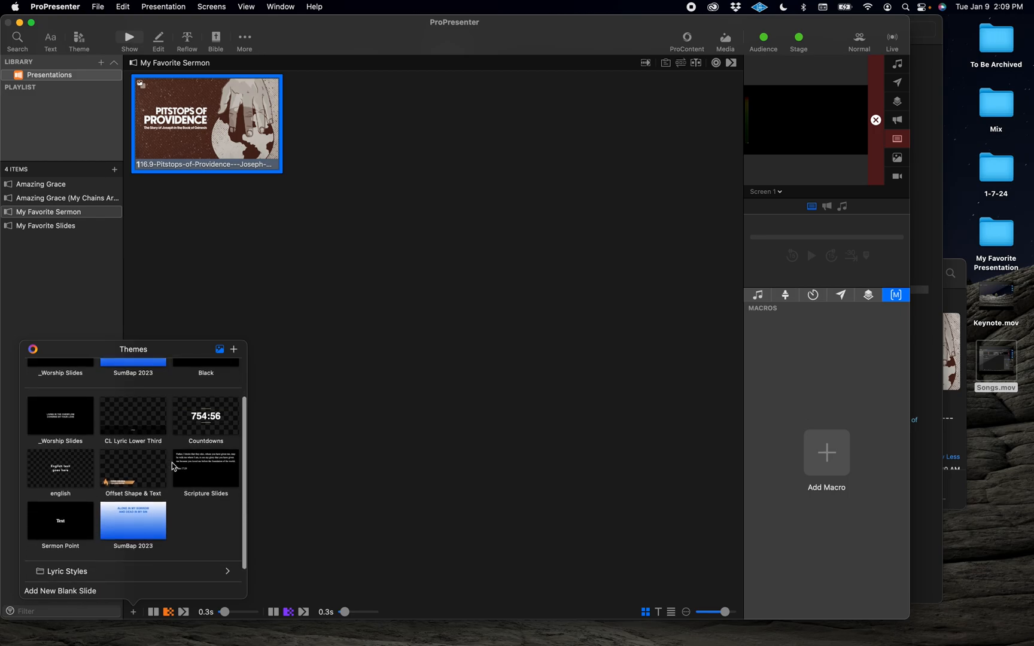
left_click(204, 473)
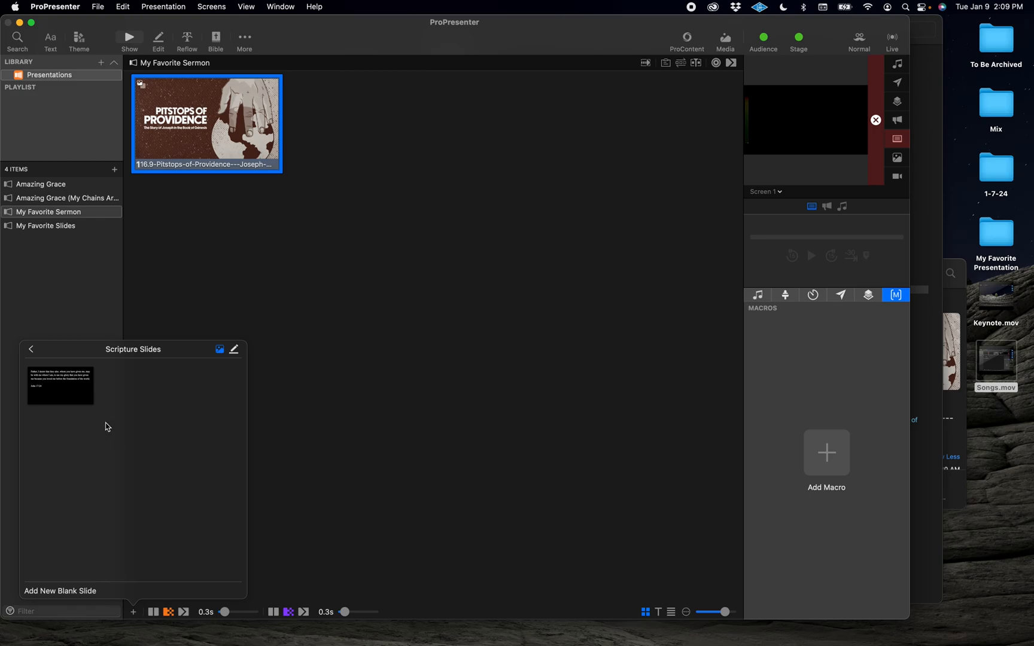
left_click(74, 393)
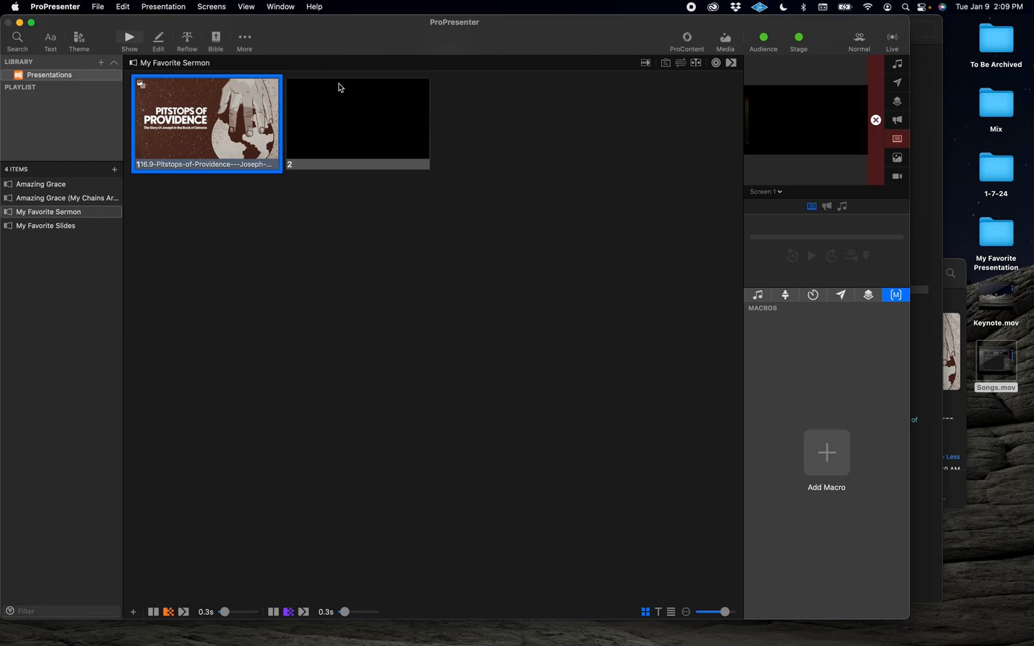
Step: Open the new slide in the editor and paste the Acts 18:9 quotation into its text box
right_click(351, 107)
left_click(380, 128)
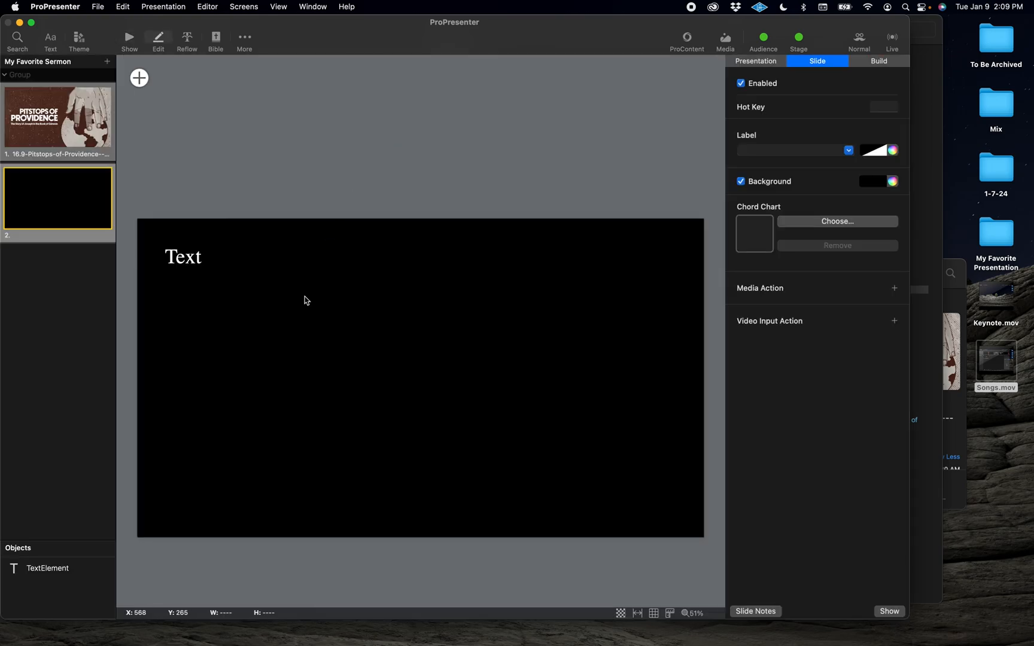
double_click(305, 296)
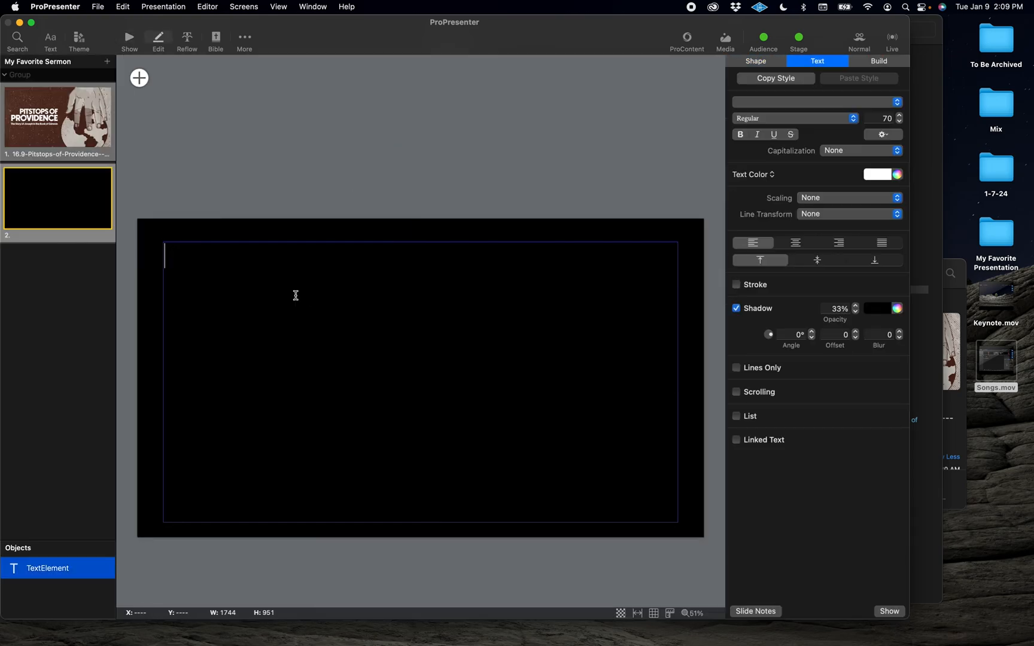
type("\"Do not be afraid, but go on speaking and do not be silent, for I am with you, and no one will attack you to harm you, for I have many in this city who are my people.\" — Acts 18:9")
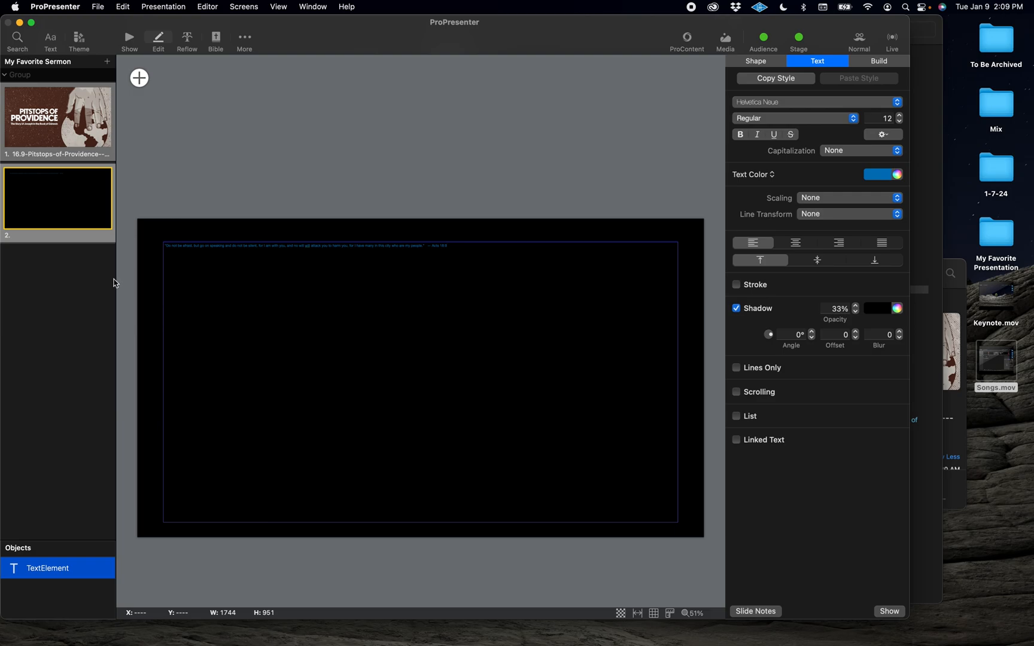
Step: Reapply the Scripture Slides theme slide to slide 2 to format the pasted quotation
key("super+a")
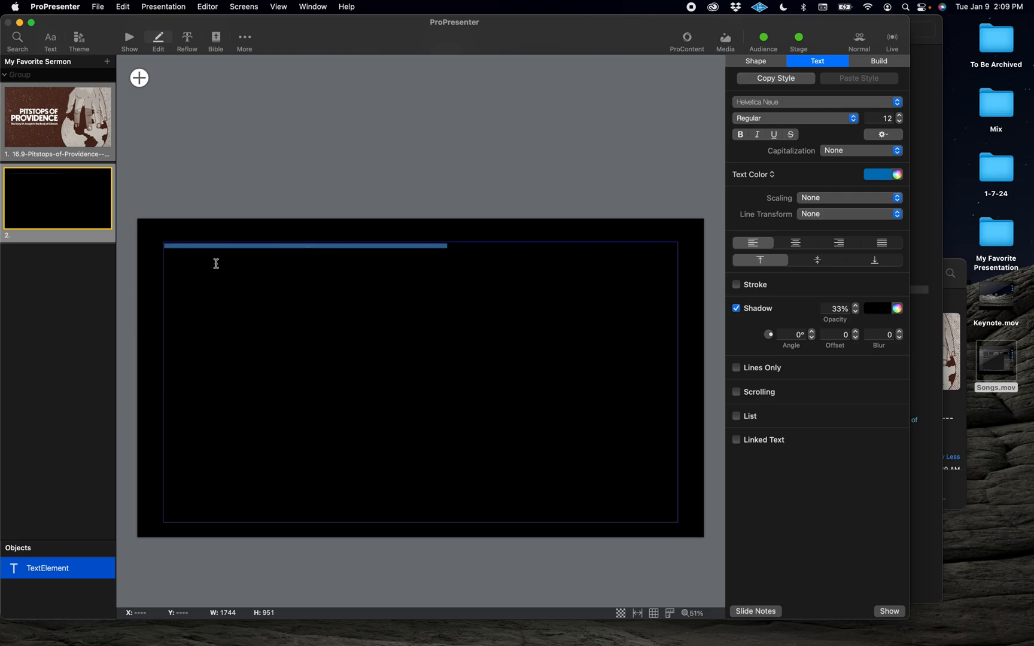
right_click(50, 208)
mouse_move(71, 215)
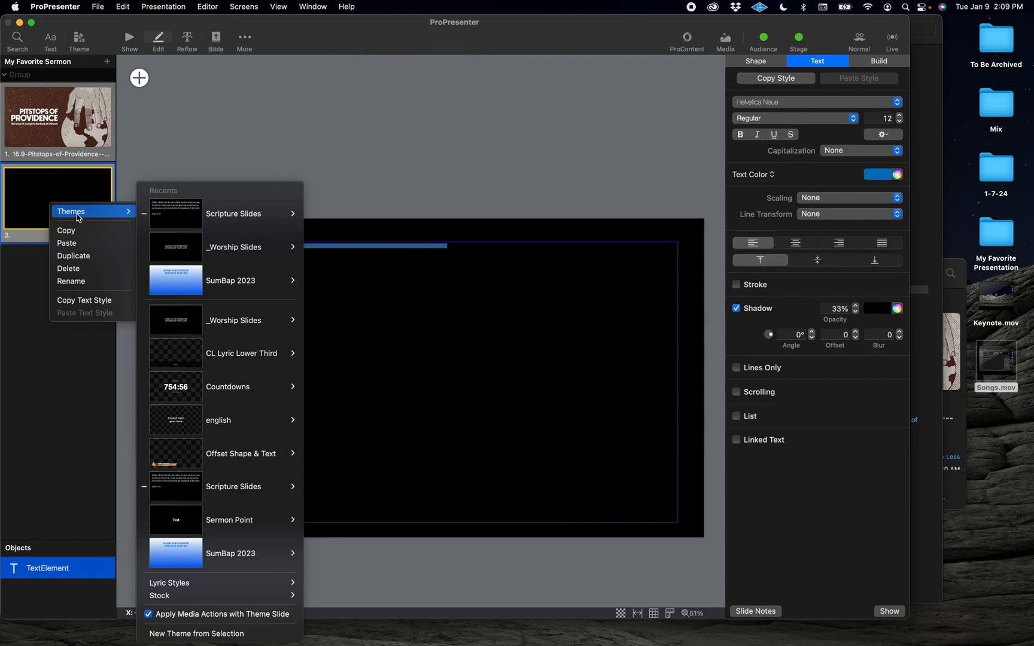
mouse_move(263, 215)
left_click(318, 219)
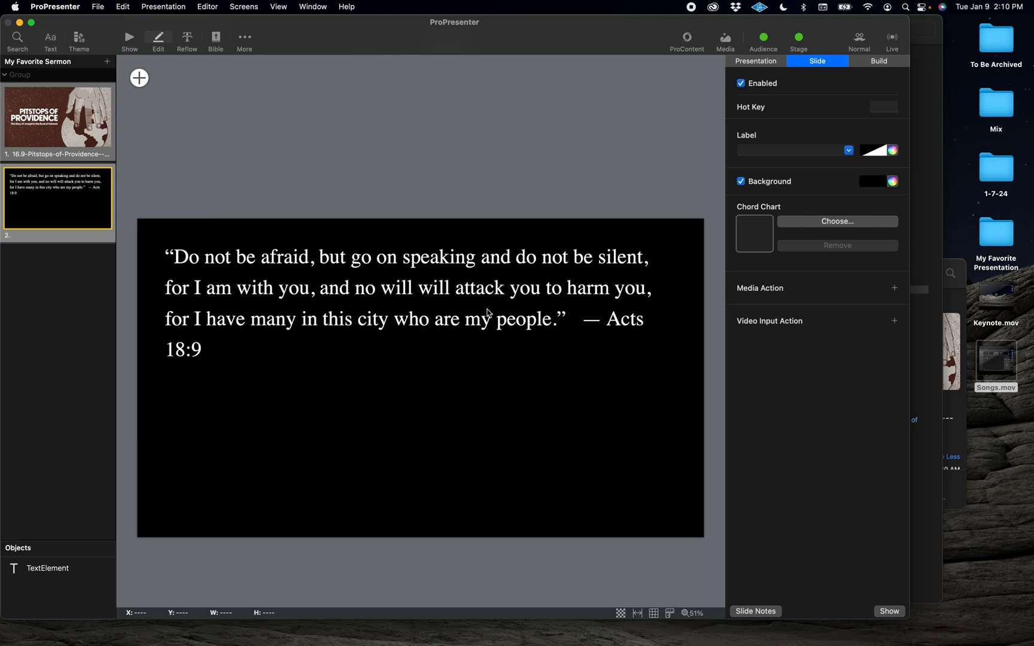
Step: Delete the dash before Acts 18:9 and move the reference onto its own line
double_click(609, 328)
key("BackSpace")
key("BackSpace")
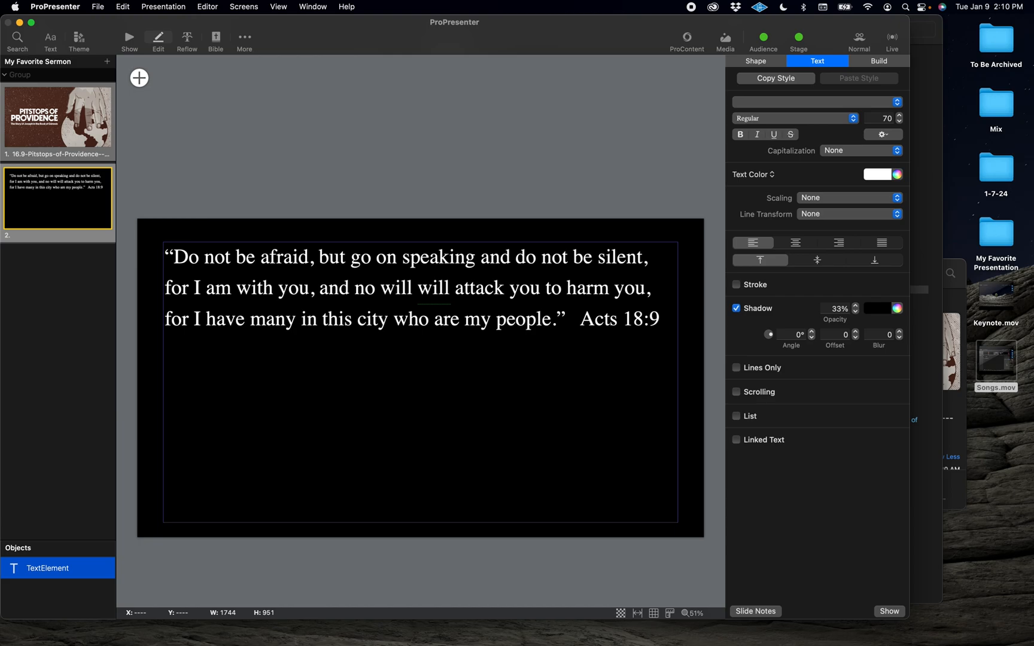
key("Return")
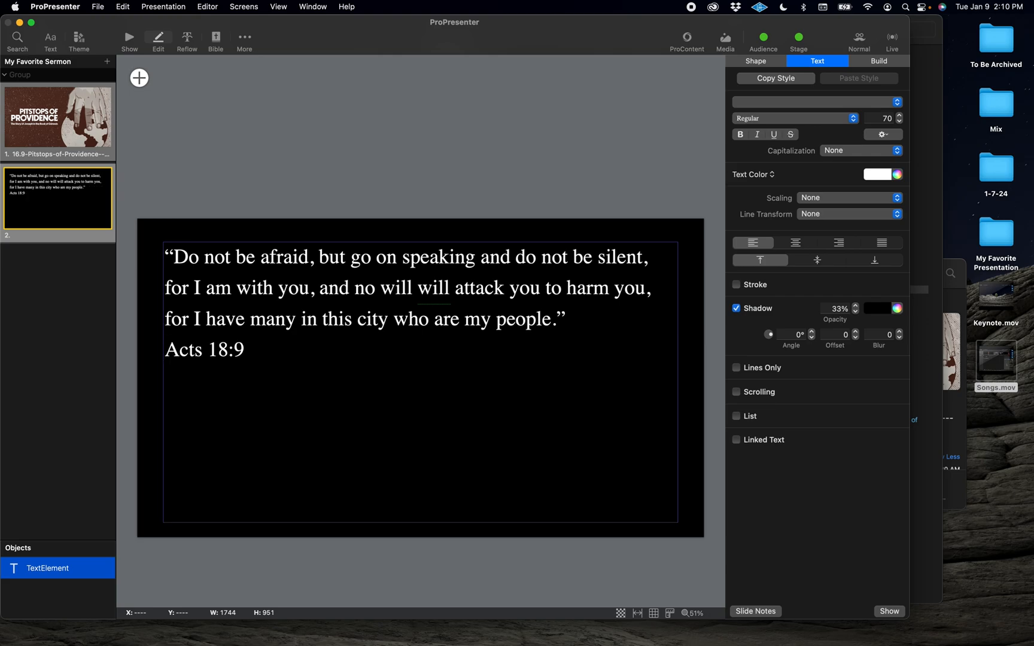
Step: Right-align and italicize the Acts 18:9 reference
left_click_drag(252, 349, 142, 345)
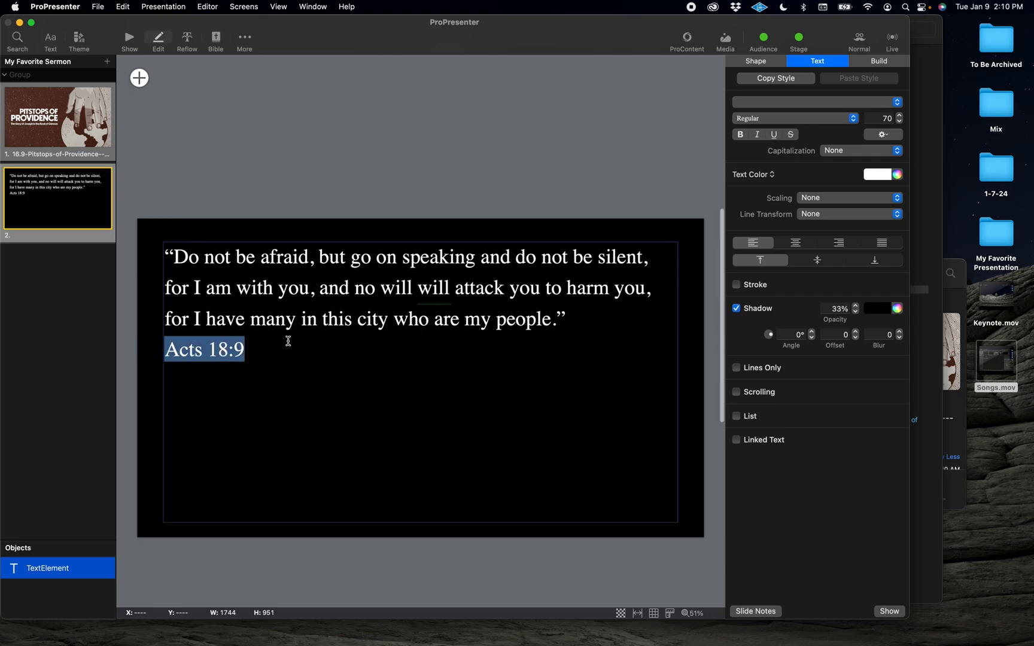
left_click(839, 243)
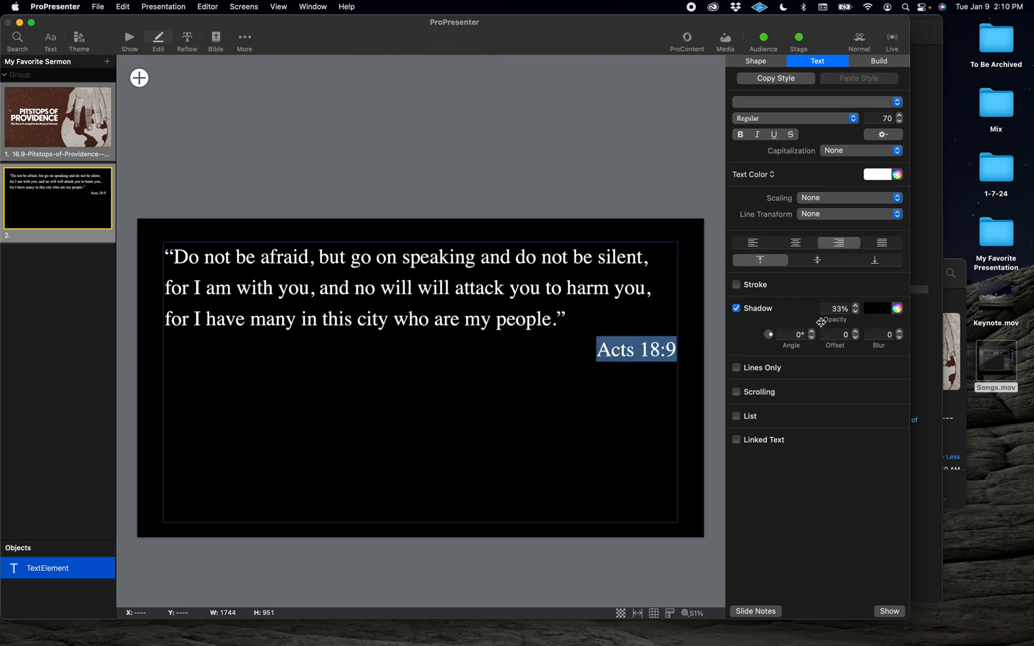
key("super+i")
left_click(696, 376)
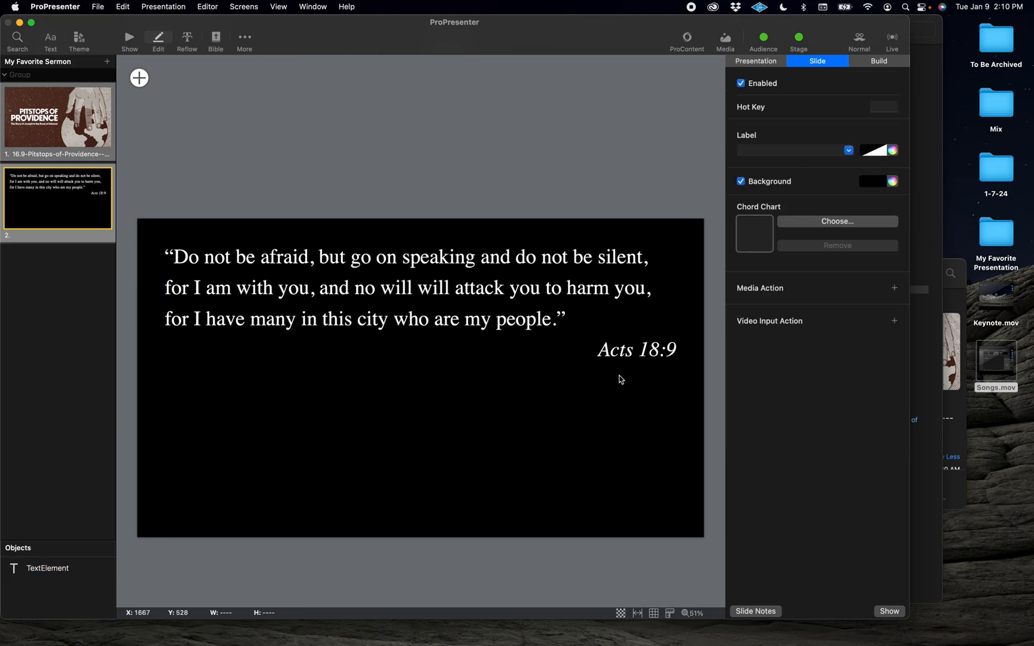
Step: Center the scripture text vertically within its text box
left_click(575, 385)
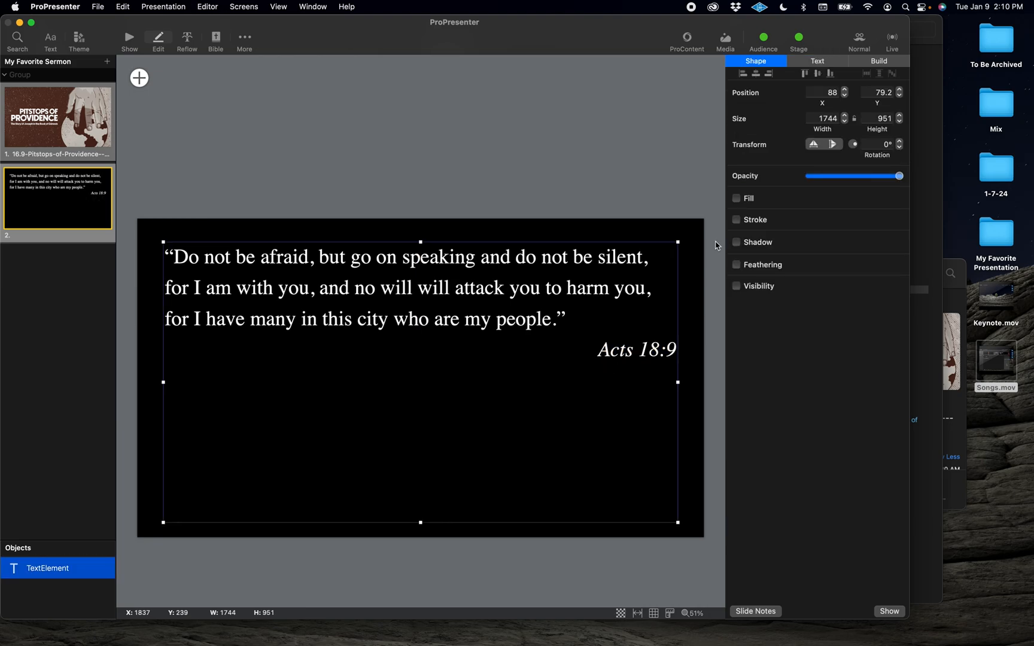
left_click(817, 62)
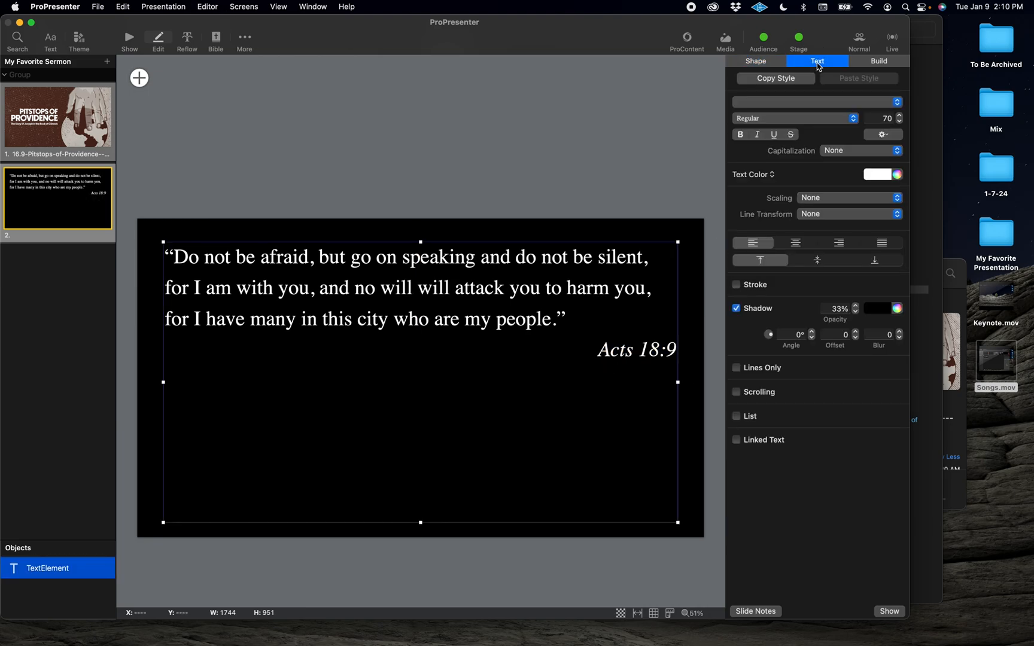
left_click(816, 262)
left_click(545, 176)
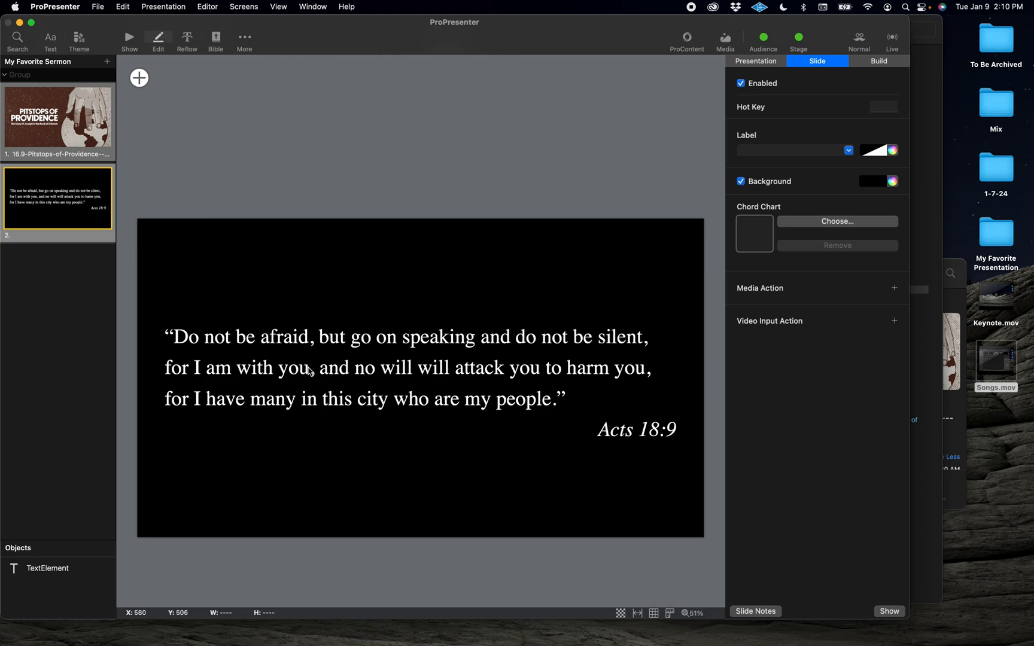
Step: Duplicate the scripture slide and clear all text from the copy
right_click(71, 225)
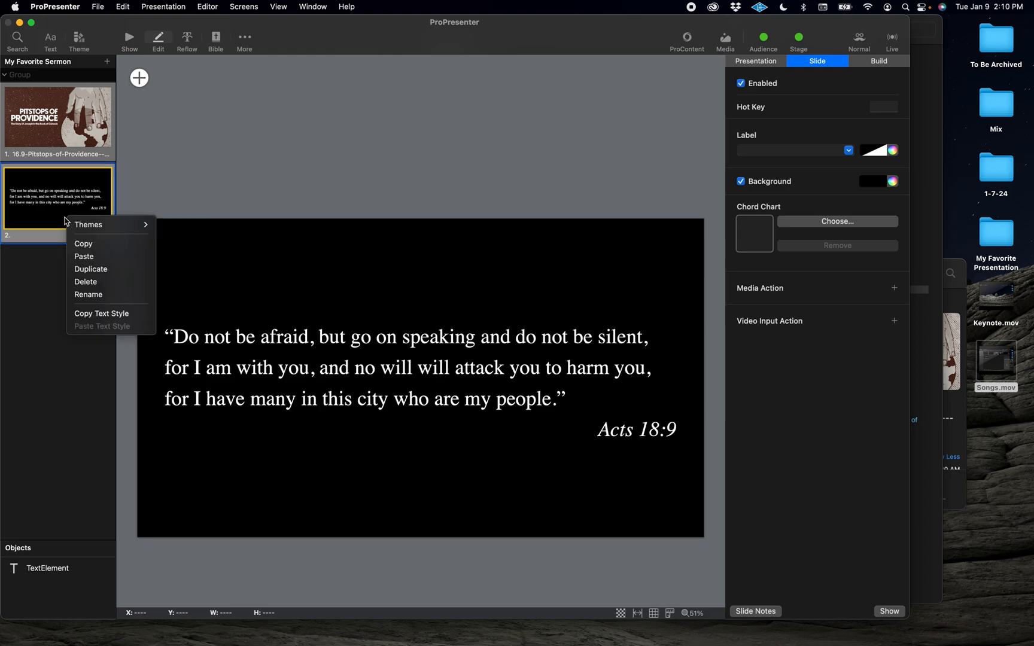
left_click(92, 269)
left_click(82, 296)
left_click(343, 393)
double_click(390, 407)
key("super+a")
key("BackSpace")
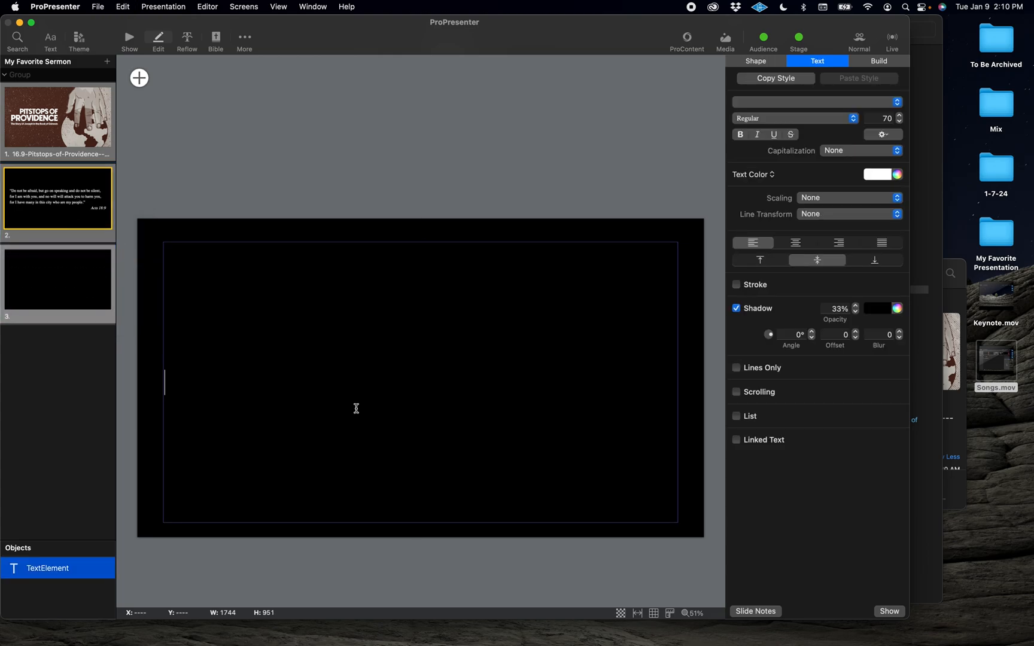
Step: Copy the Be Assured: You're Holy Because of Jesus heading from the email and paste it into slide 3
key("super+Tab")
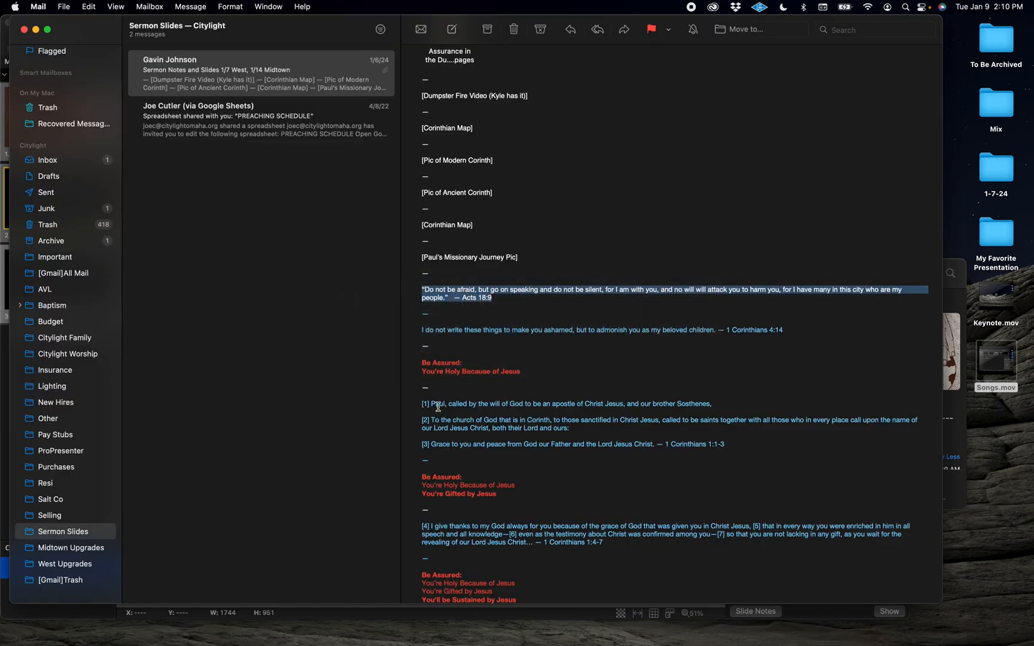
left_click_drag(529, 376, 422, 365)
key("super+c")
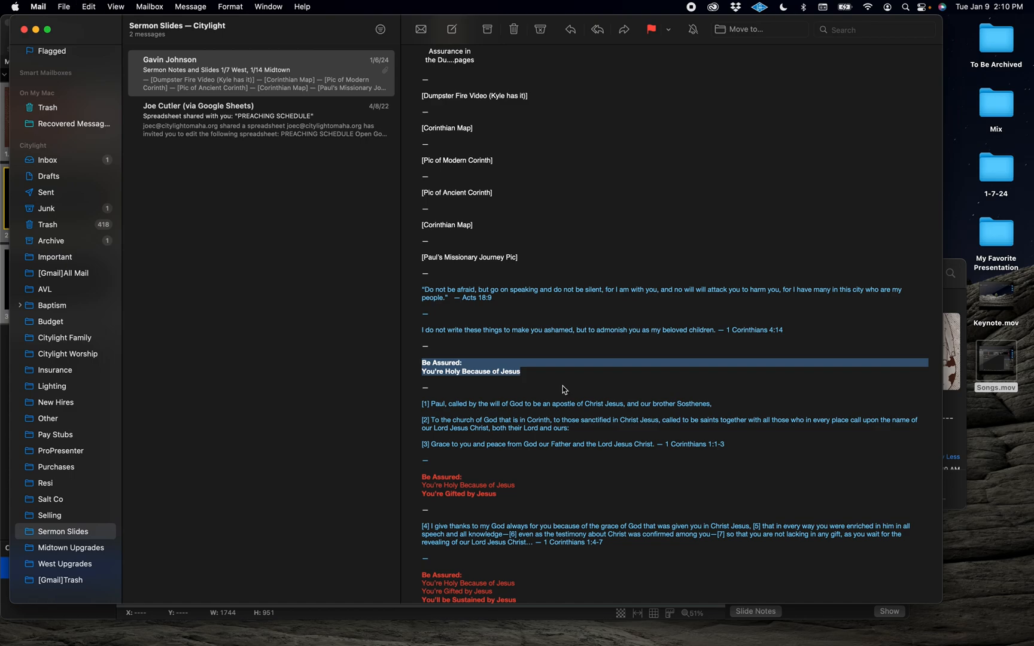
key("super+Tab")
key("super+v")
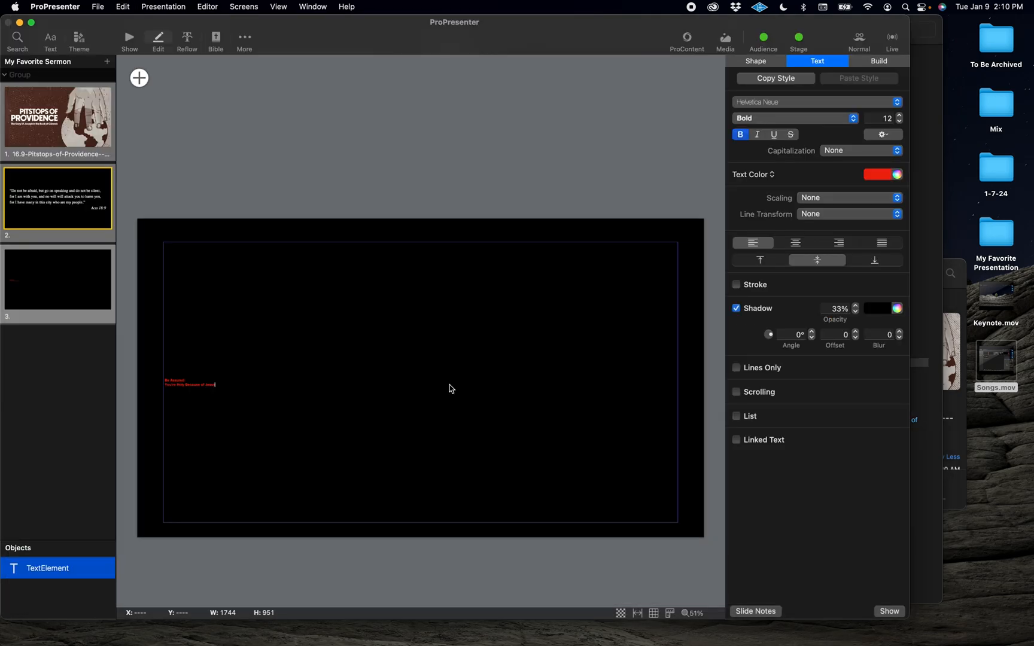
Step: Apply the Sermon Point theme slide to slide 3
key("super+a")
right_click(96, 289)
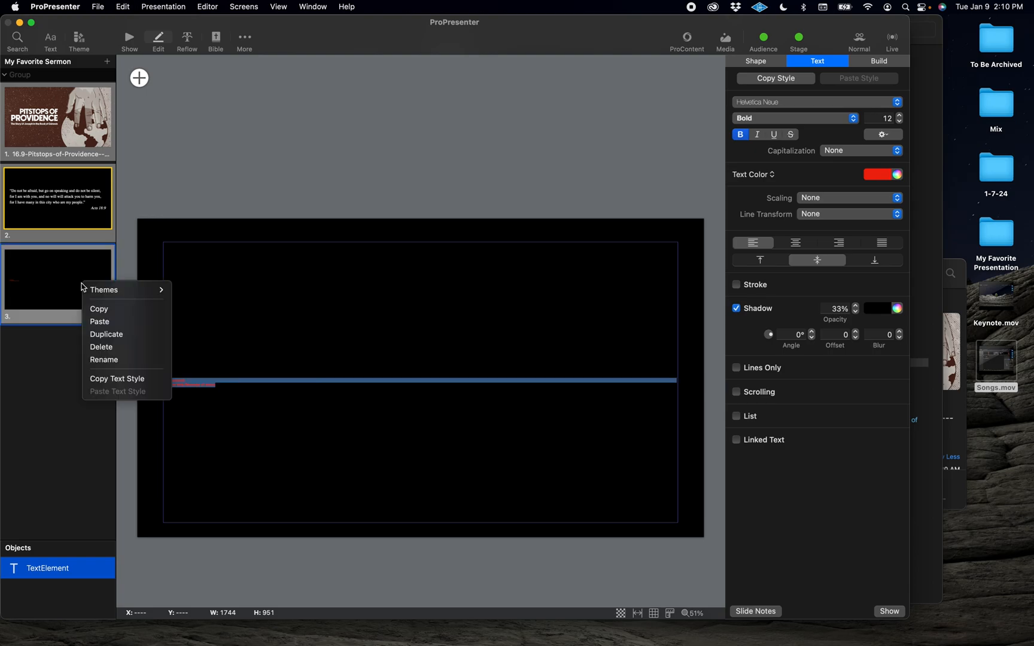
mouse_move(100, 290)
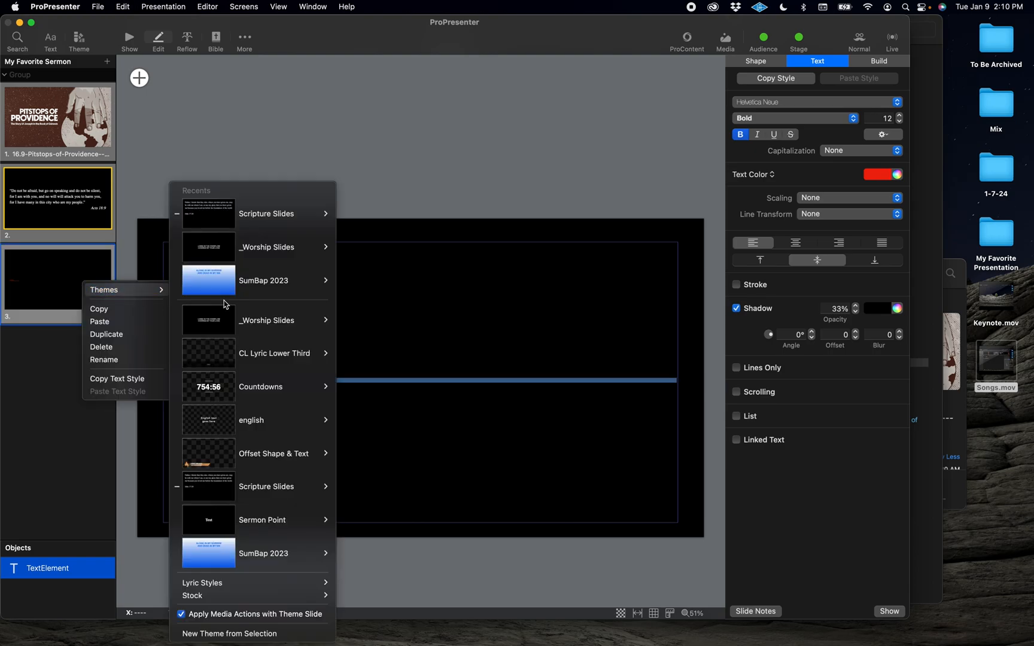
mouse_move(281, 528)
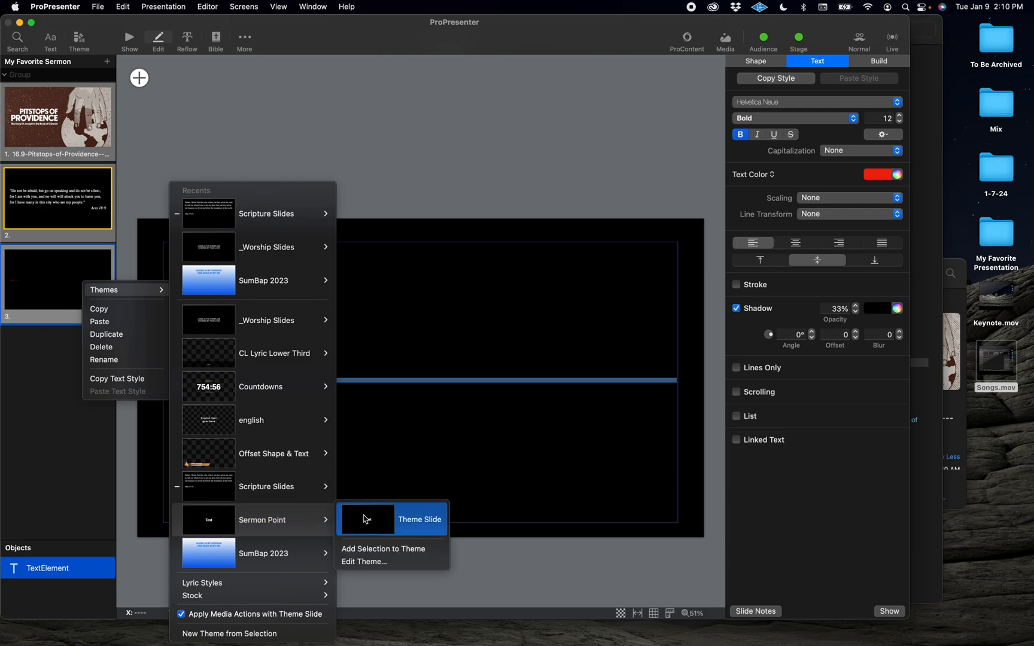
left_click(363, 519)
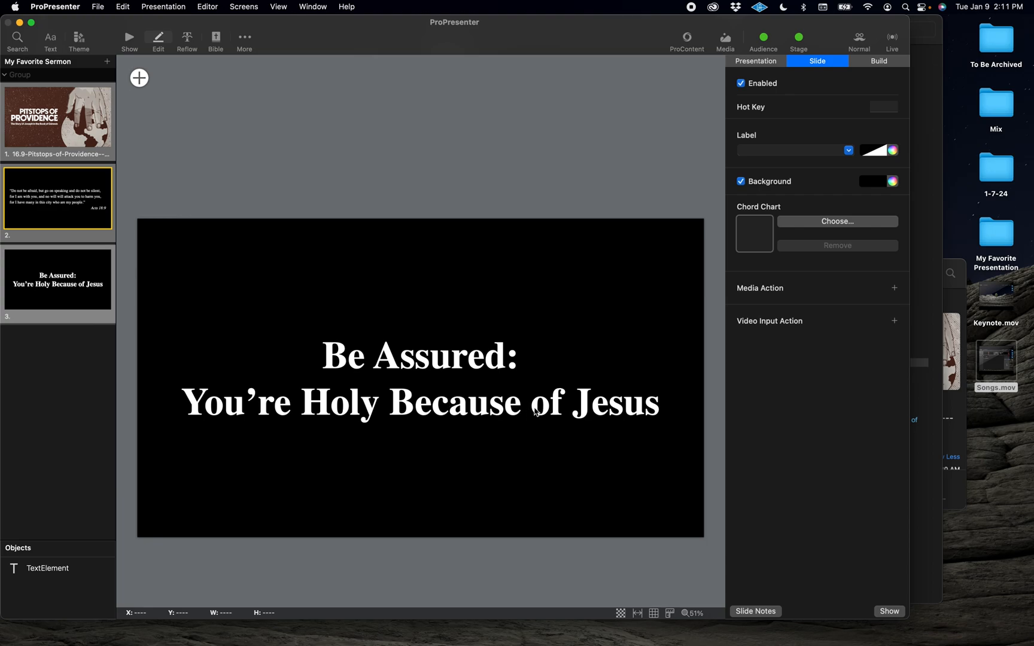
Step: Set the Be Assured slide's text size to 100
double_click(538, 409)
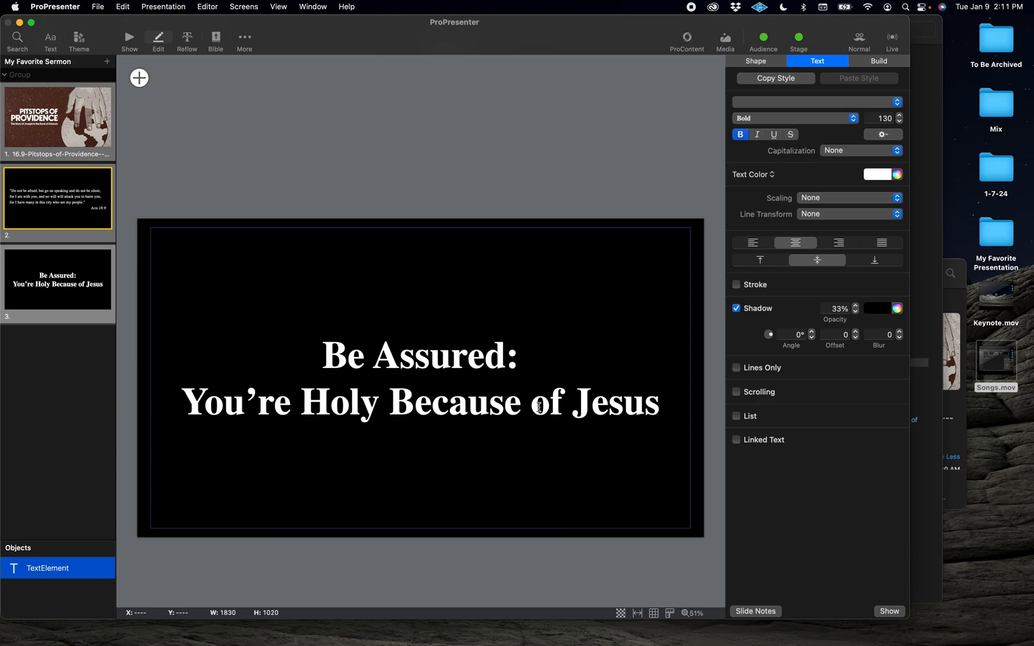
key("super+a")
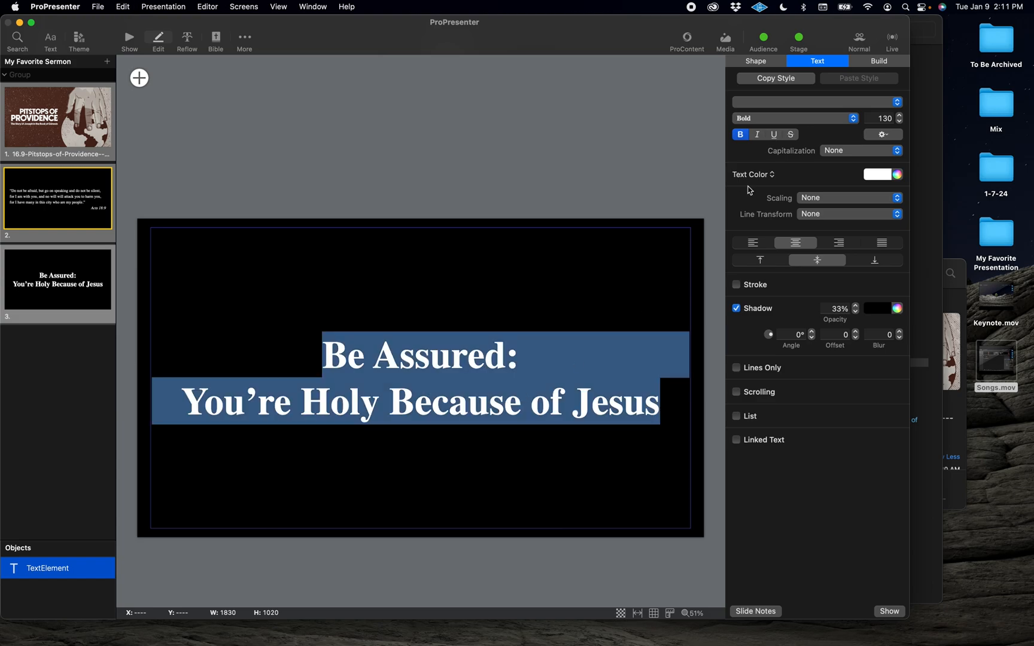
left_click(885, 119)
type("100")
key("Return")
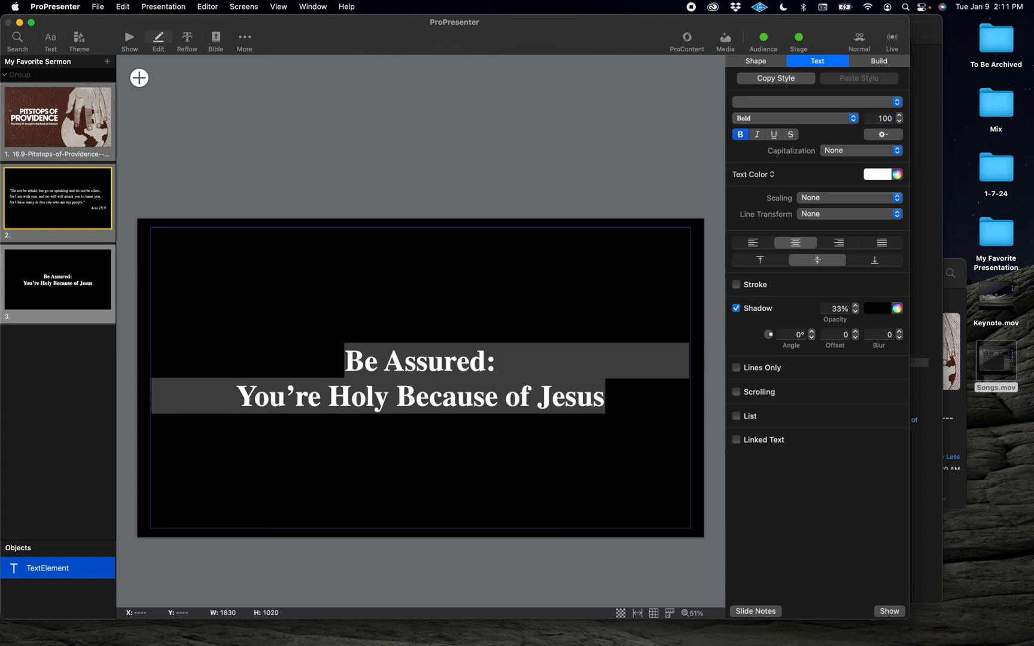
left_click(696, 344)
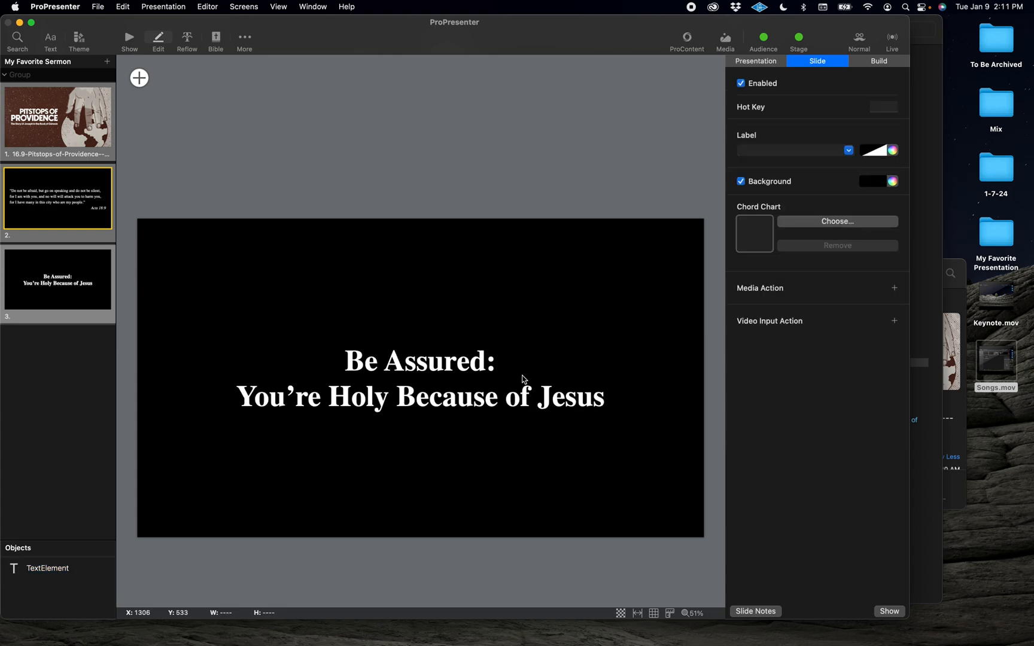